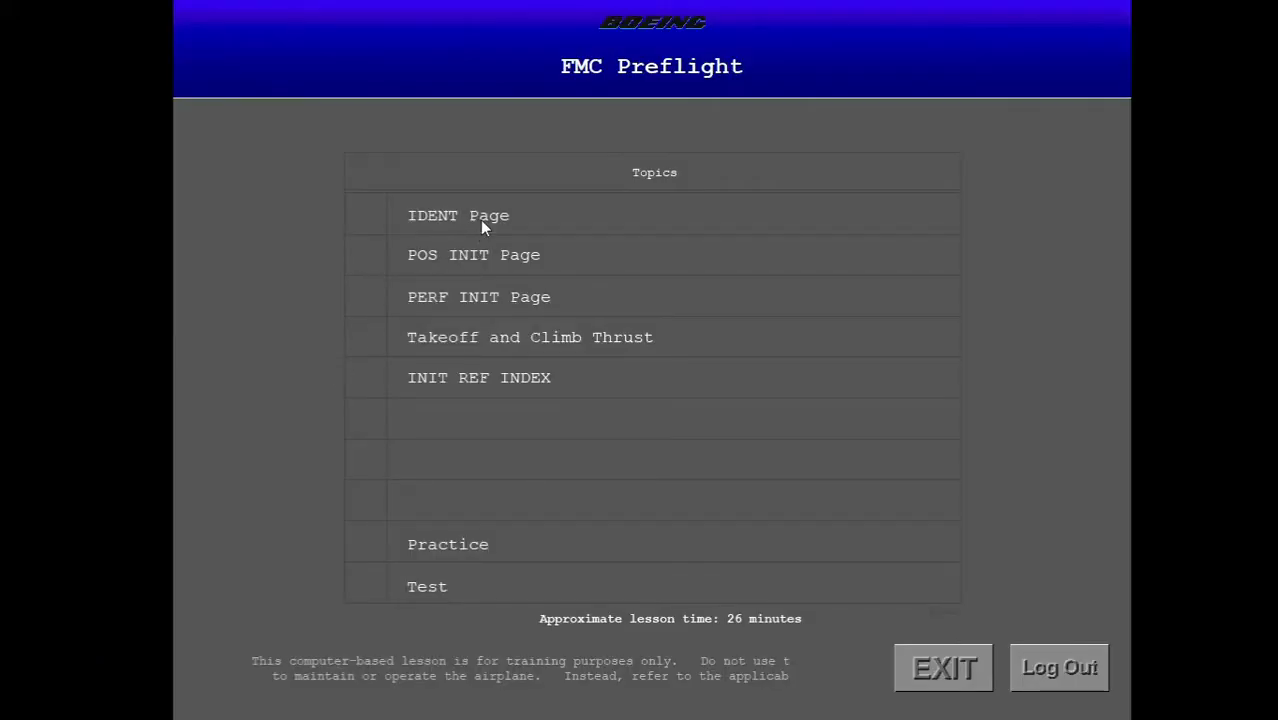
Open the IDENT Page lesson from the Topics list
left_click(474, 222)
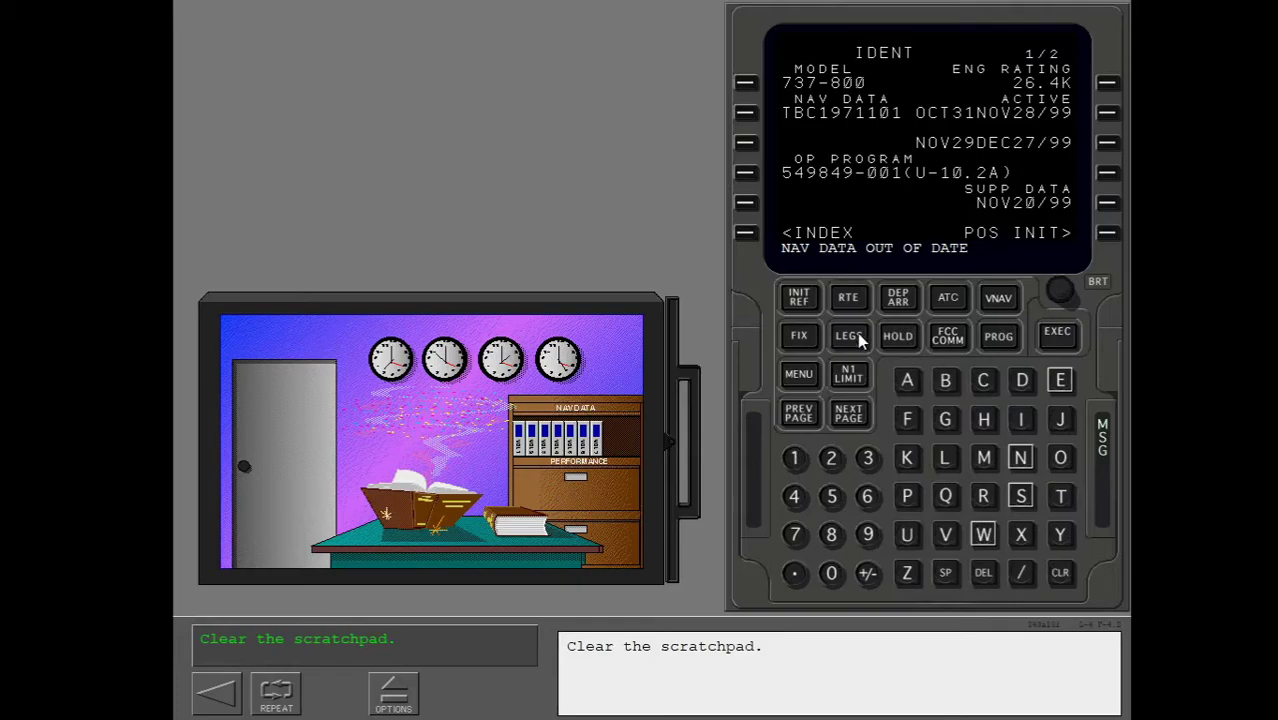
Clear the NAV DATA OUT OF DATE message and activate the NOV29DEC27/99 database
left_click(1062, 575)
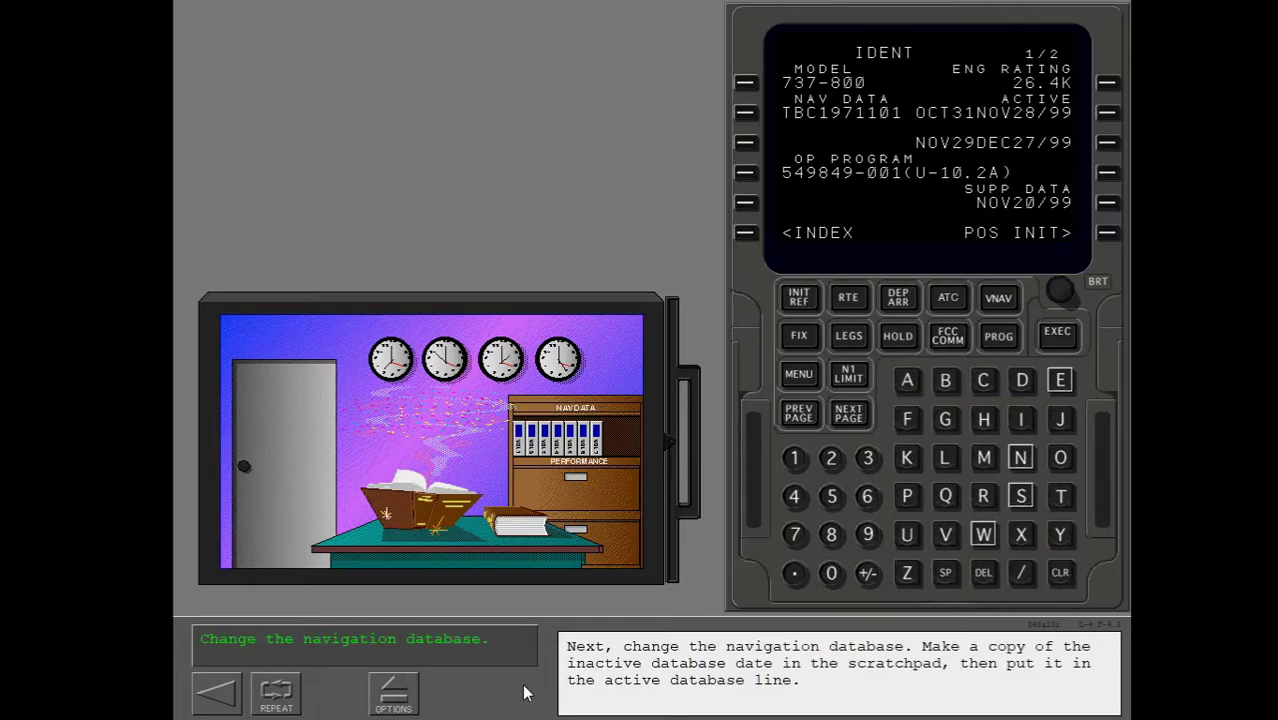
left_click(1107, 144)
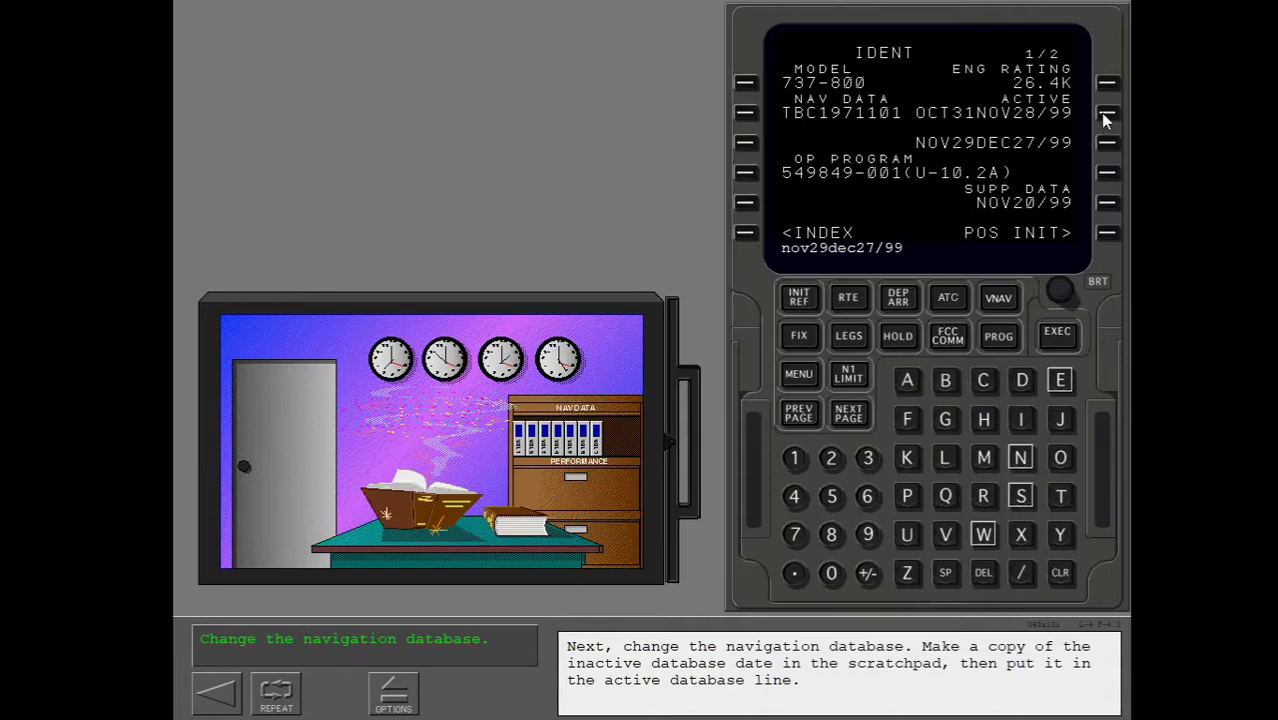
left_click(1106, 113)
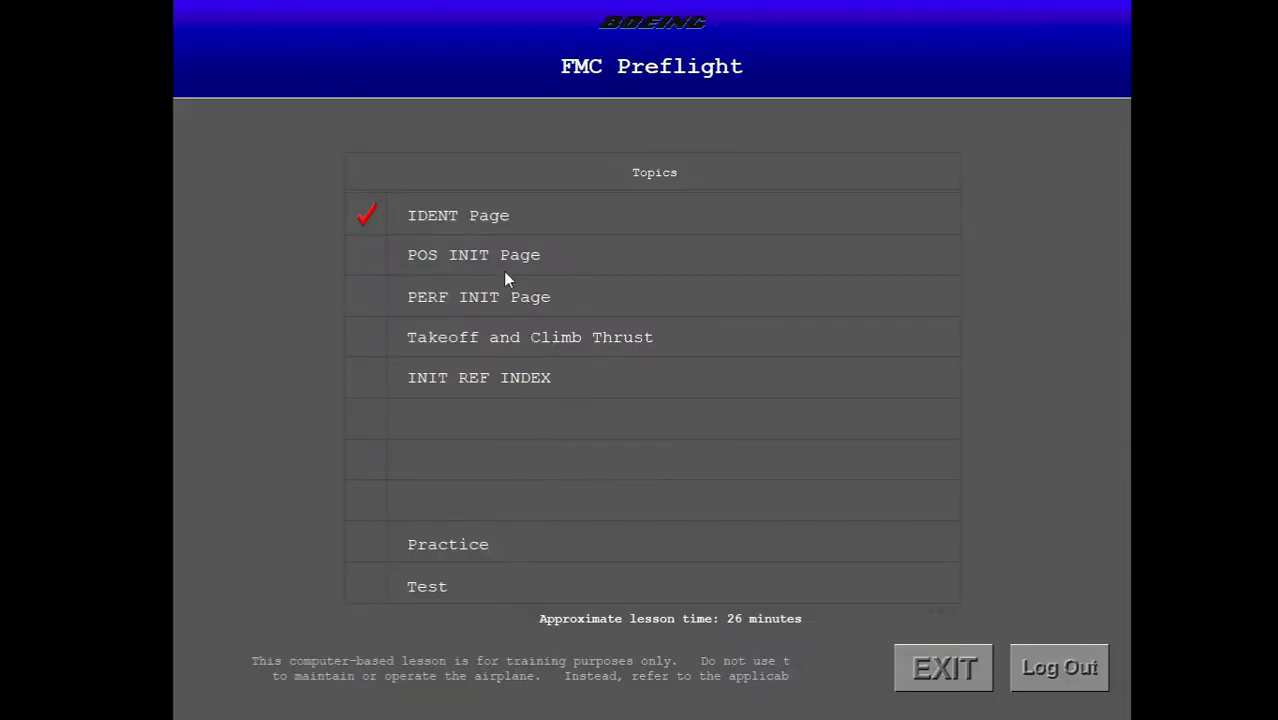
Open the POS INIT Page lesson and bring up the POS INIT page on the CDU
left_click(500, 259)
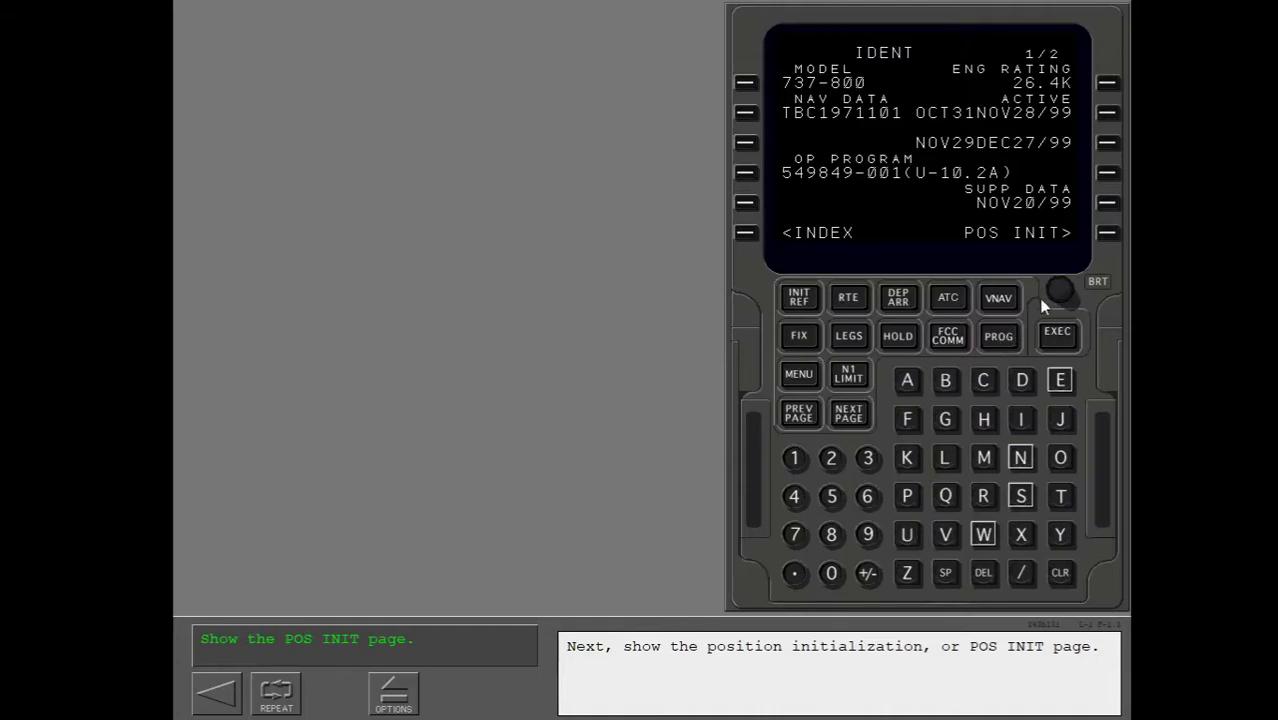
left_click(1111, 233)
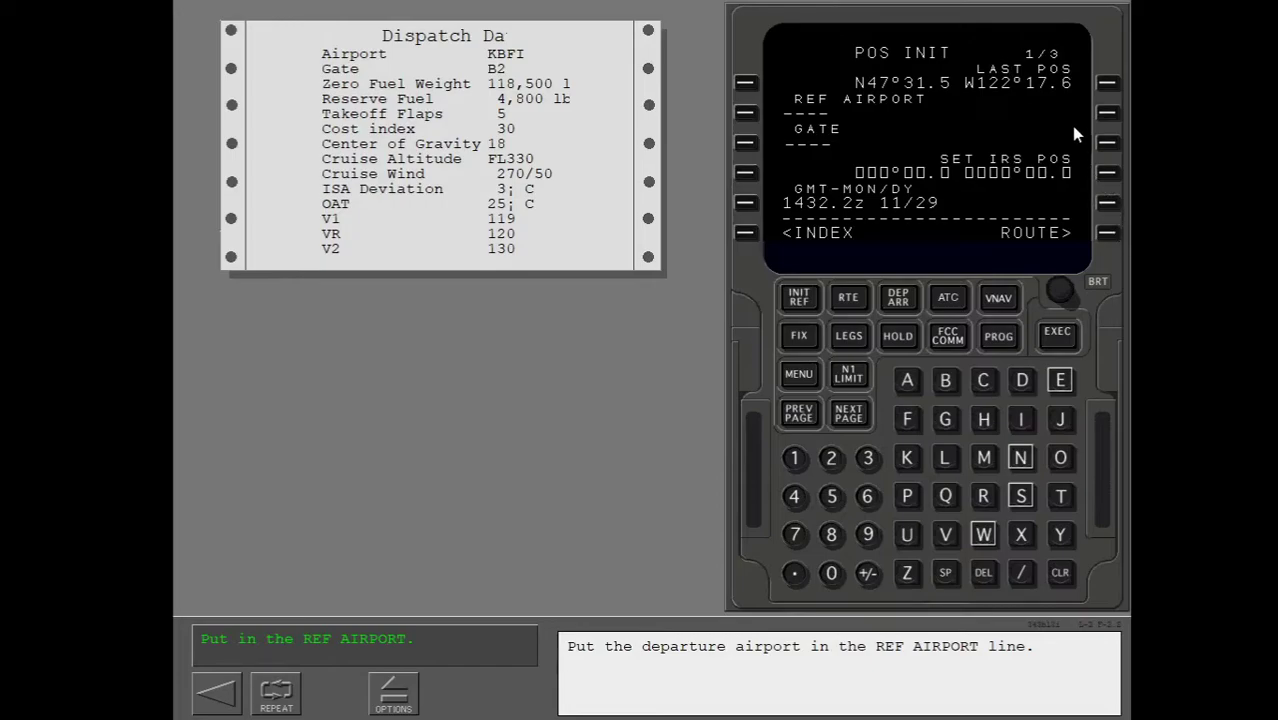
Enter KBFI as the REF AIRPORT on the POS INIT page
left_click(1106, 86)
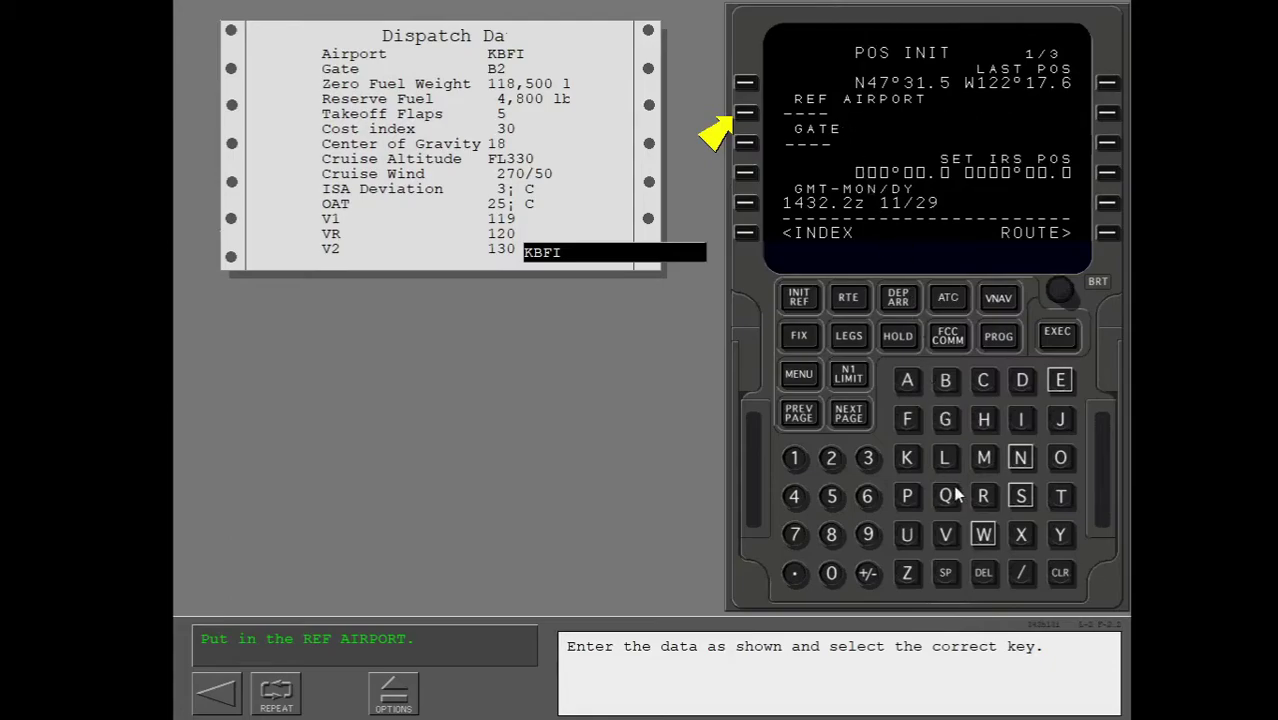
left_click(907, 457)
left_click(944, 384)
left_click(912, 418)
left_click(1022, 421)
left_click(746, 114)
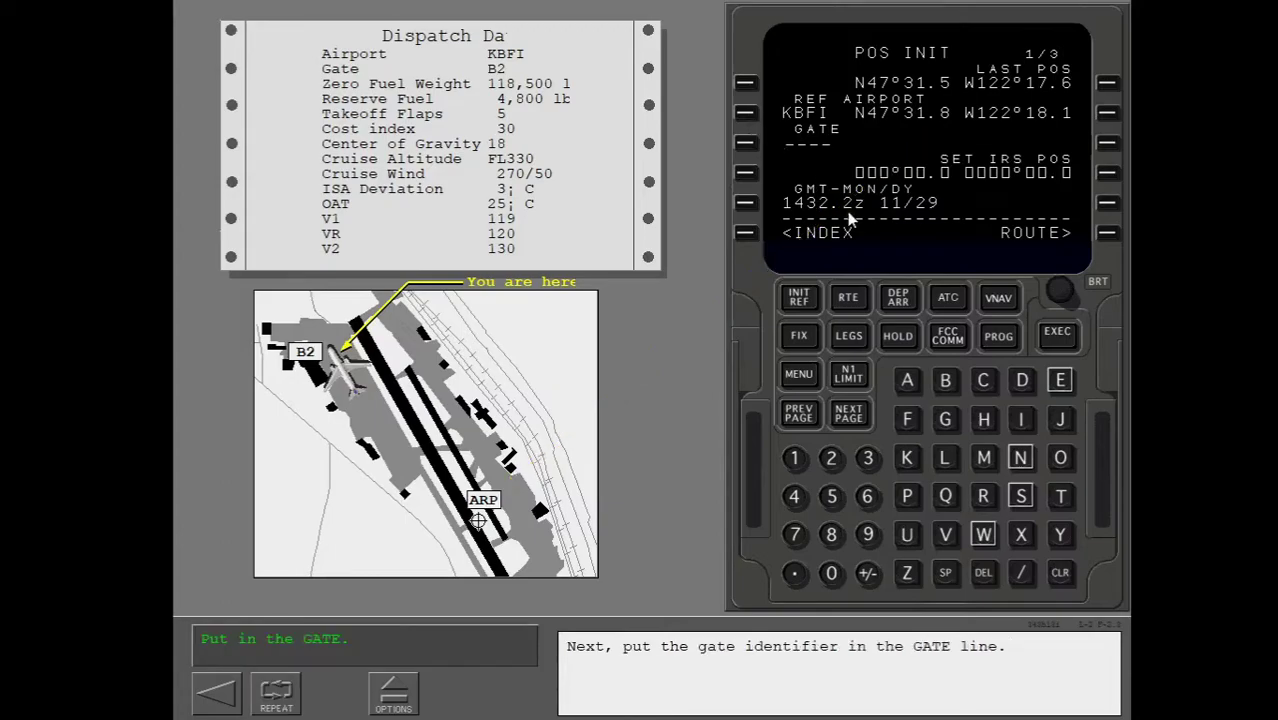
Enter B2 as the GATE, showing N47°32.2 W122°18.7
left_click(946, 388)
left_click(829, 464)
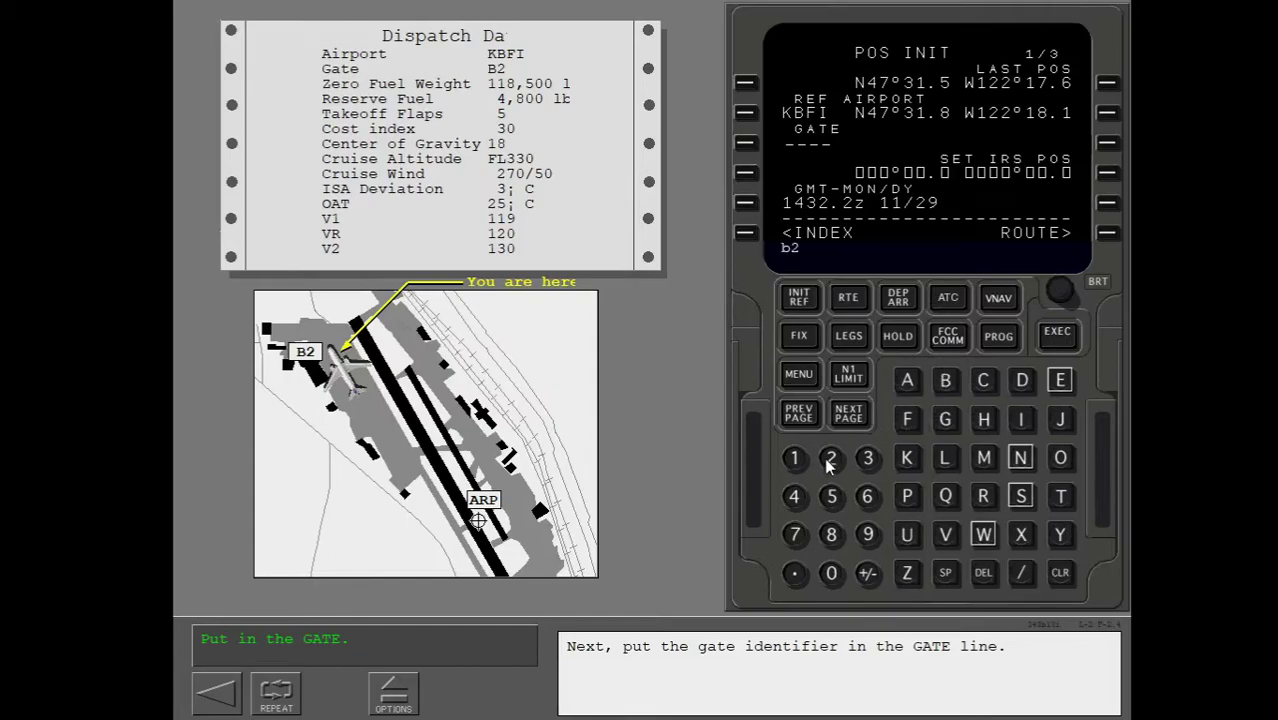
left_click(746, 143)
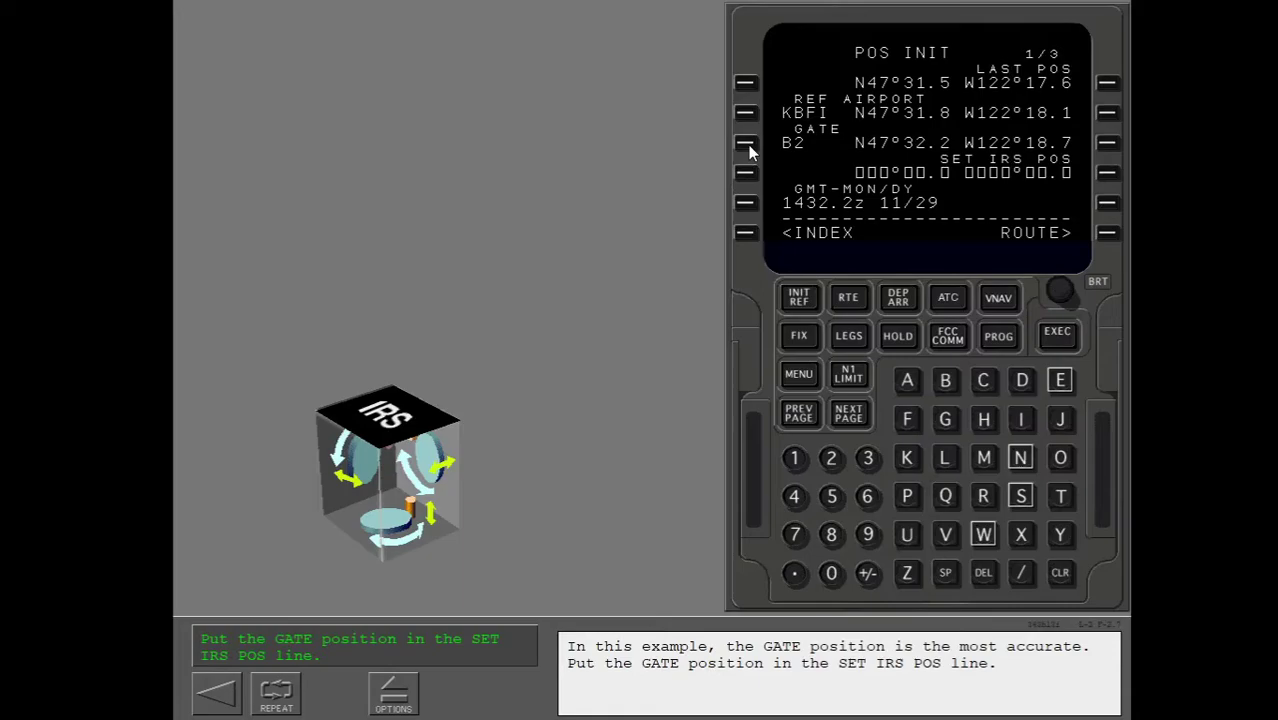
Copy the B2 gate position into SET IRS POS and advance to the next exercise
left_click(1108, 144)
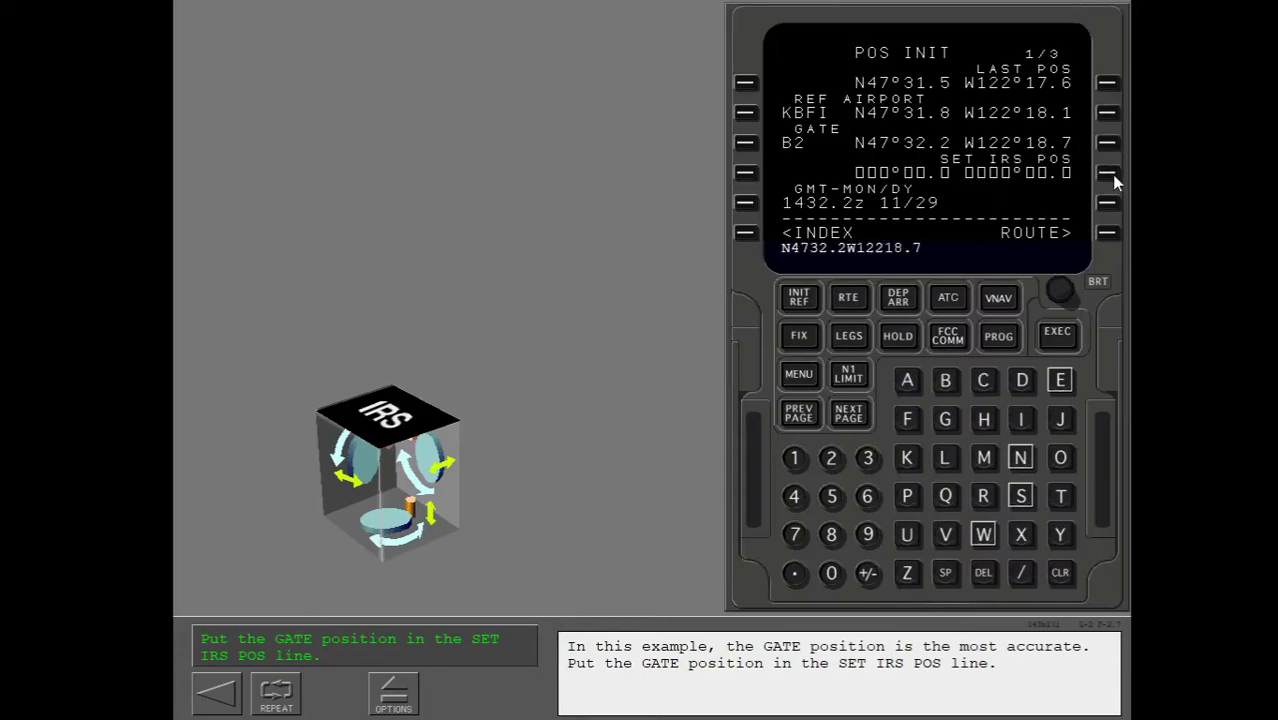
left_click(1108, 174)
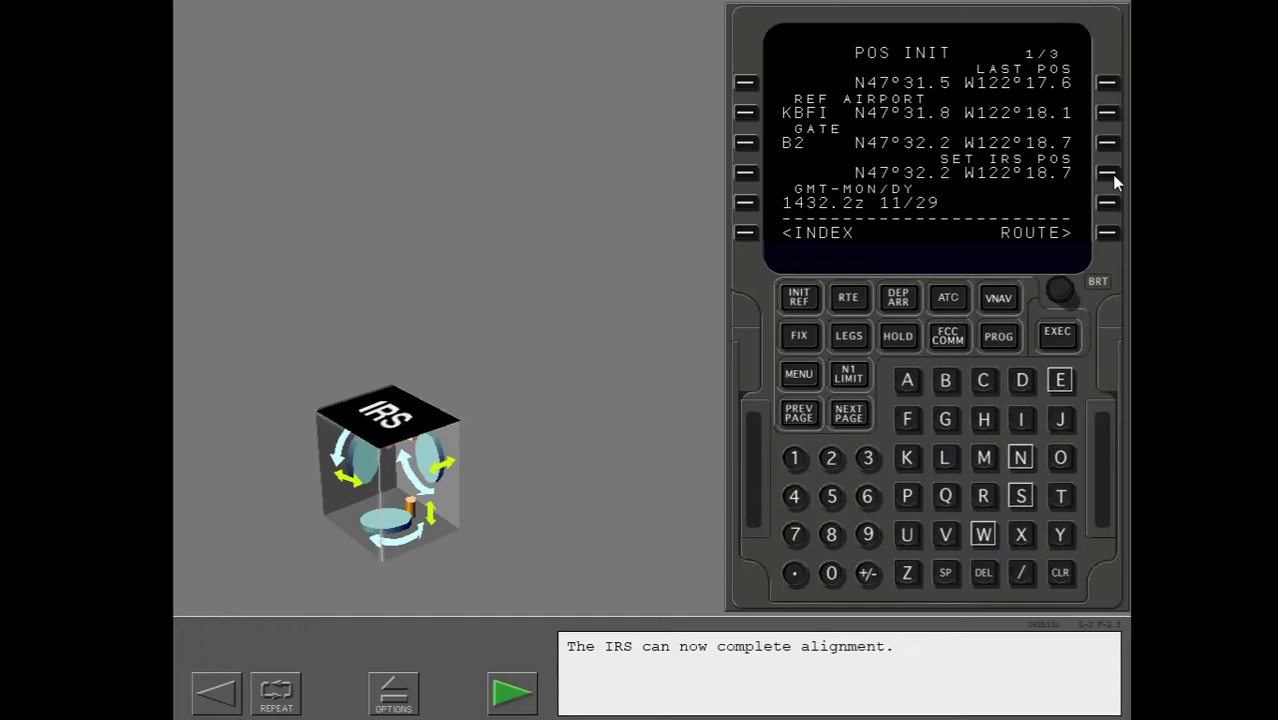
left_click(510, 691)
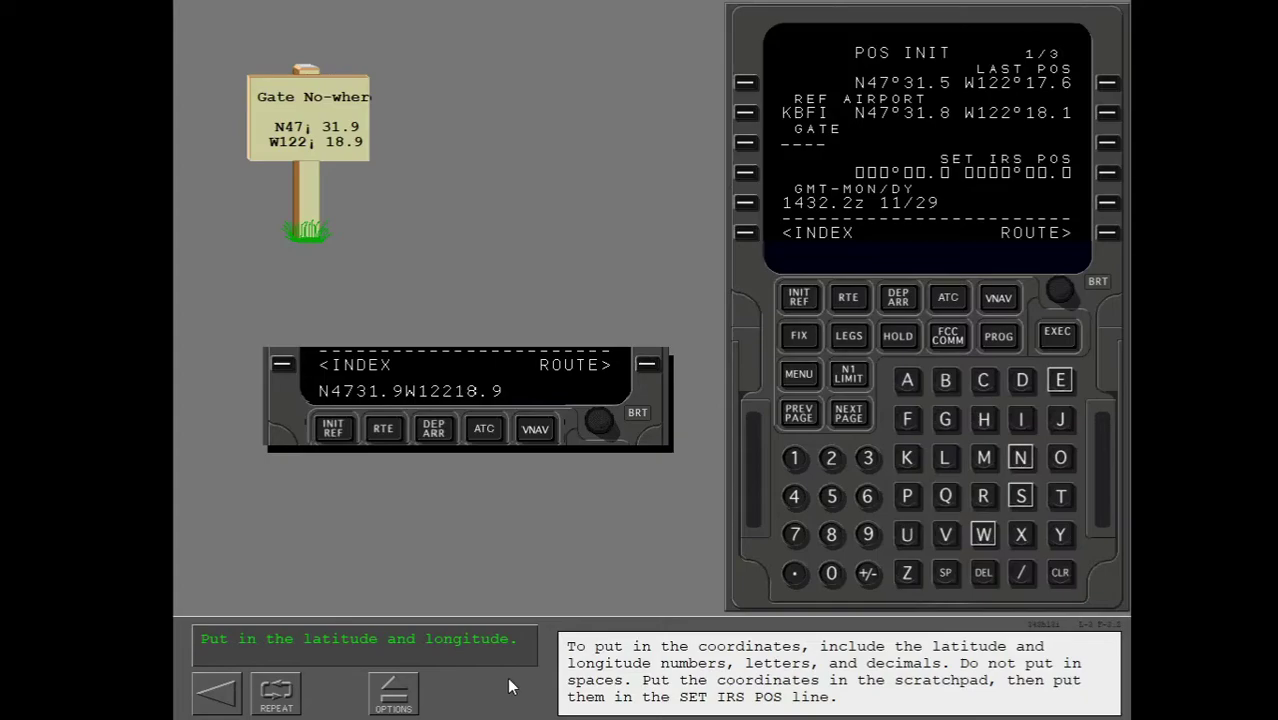
Key the latitude N4731.9 into the scratchpad
left_click(1020, 457)
left_click(793, 497)
left_click(793, 532)
left_click(867, 457)
left_click(793, 457)
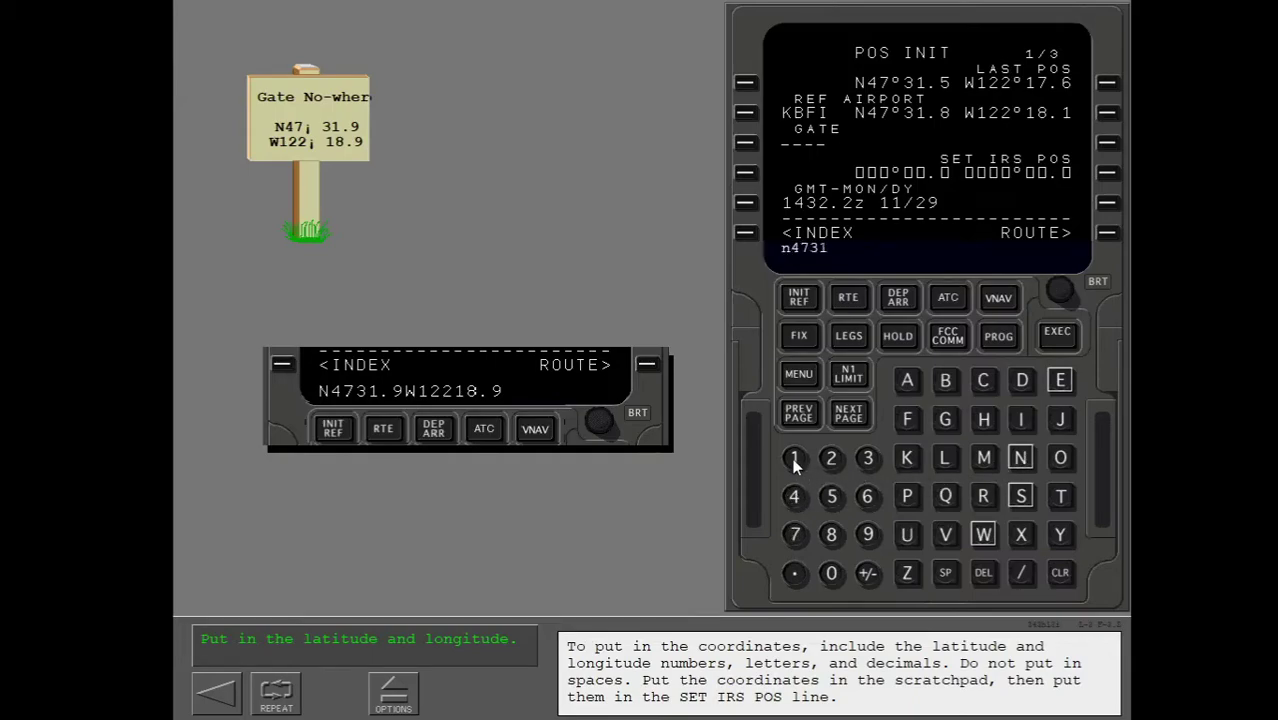
left_click(794, 573)
left_click(867, 536)
Add longitude W12218.9, enter it as SET IRS POS, and return to topics
left_click(984, 536)
left_click(799, 457)
left_click(829, 460)
left_click(829, 460)
left_click(794, 460)
left_click(829, 536)
left_click(794, 573)
left_click(867, 537)
left_click(1107, 173)
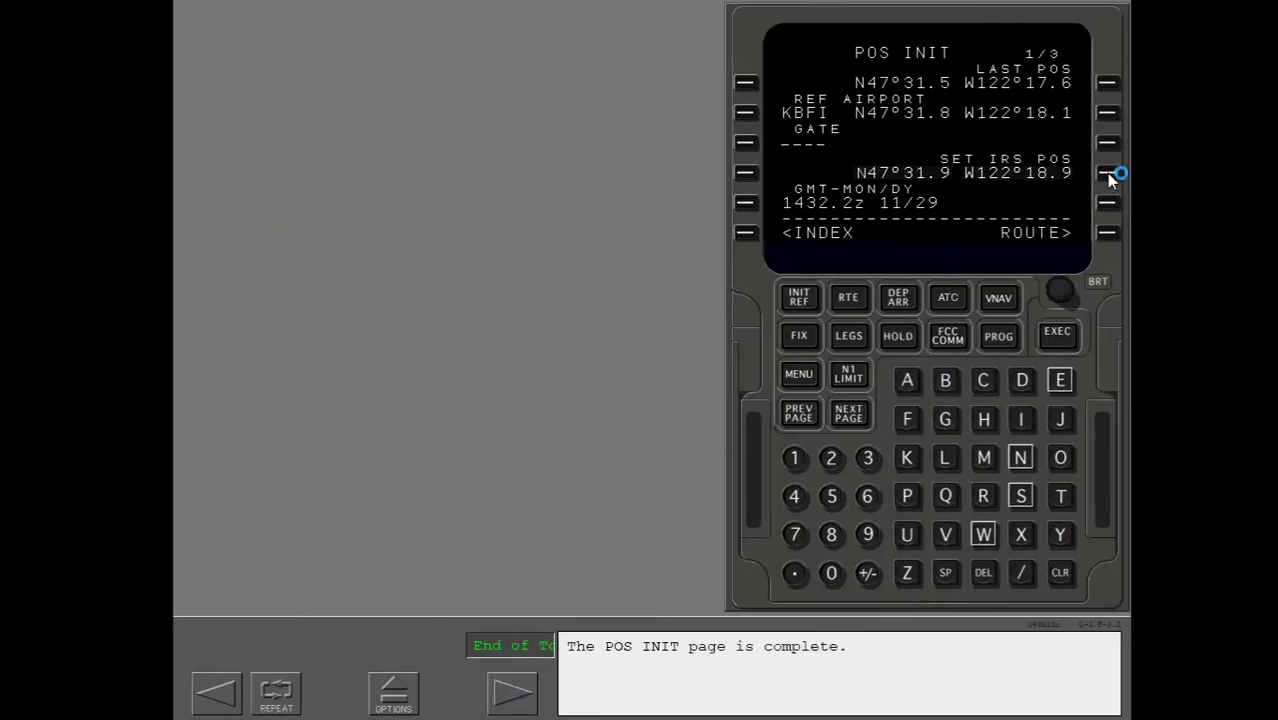
left_click(500, 690)
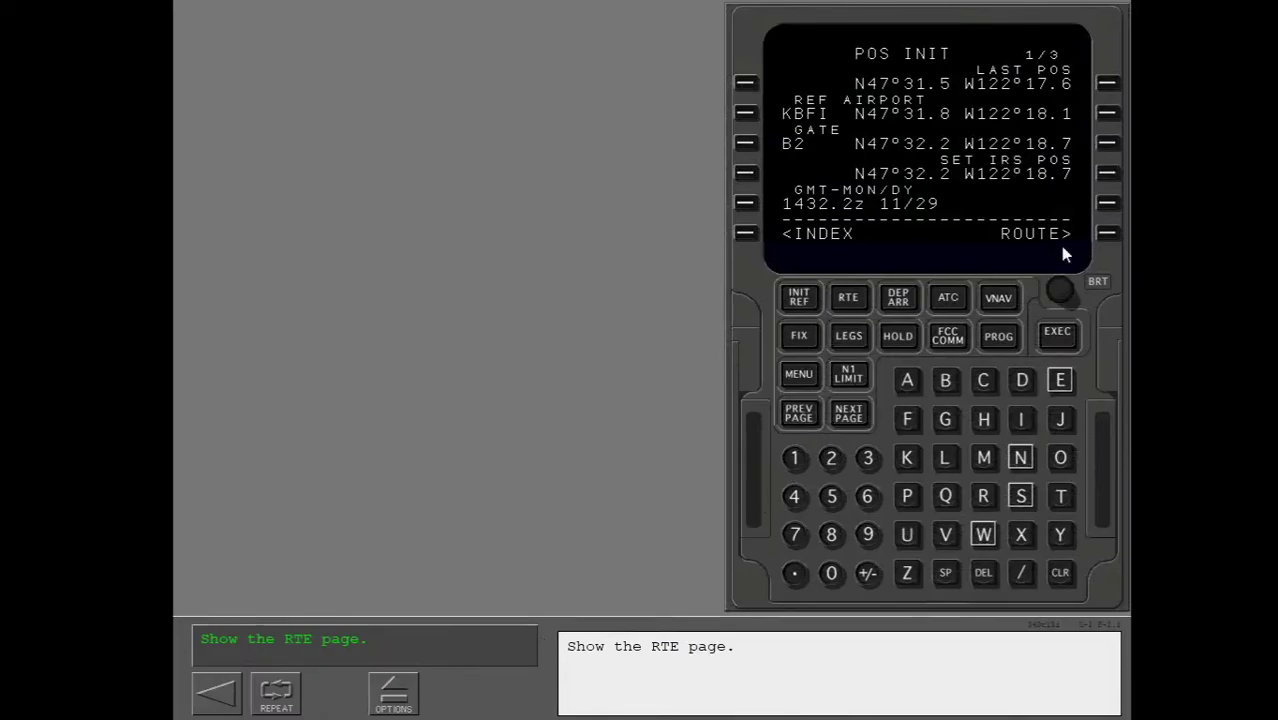
Display the RTE page showing the KBFI to KLAX route on runway 13R
left_click(1105, 235)
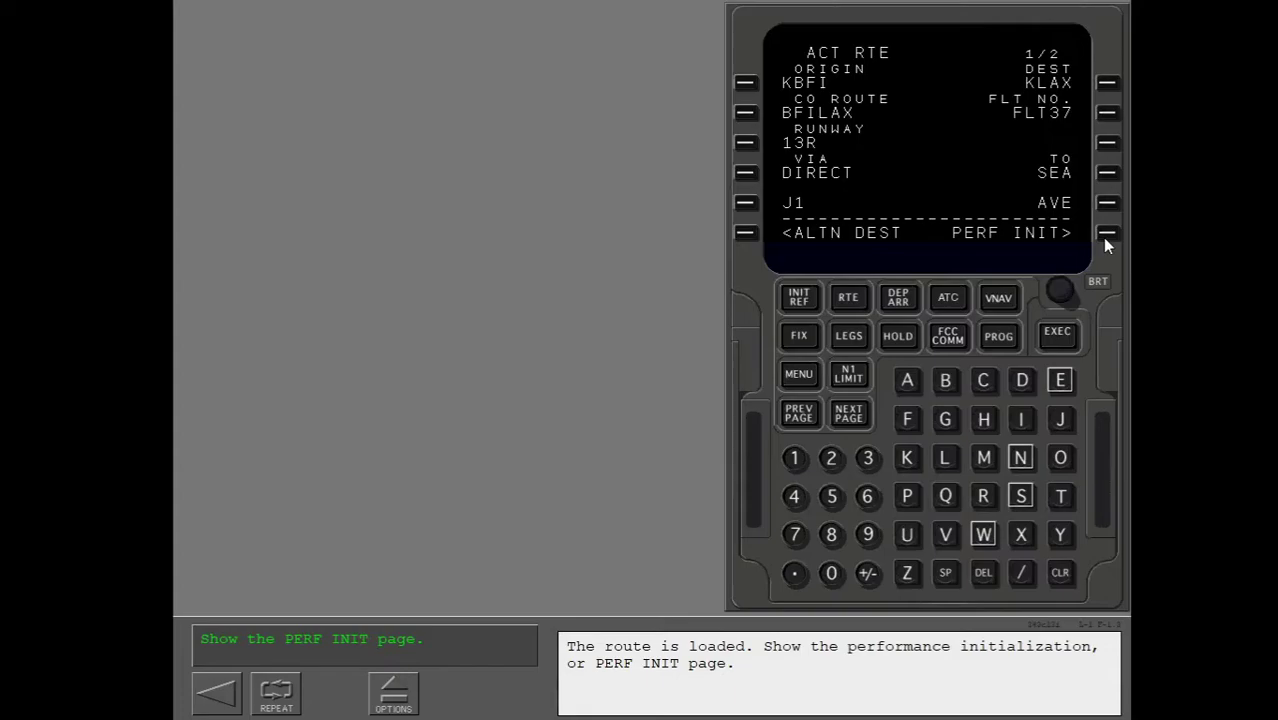
Show the PERF INIT page with FUEL 17.4 next to the dispatch data
left_click(1104, 238)
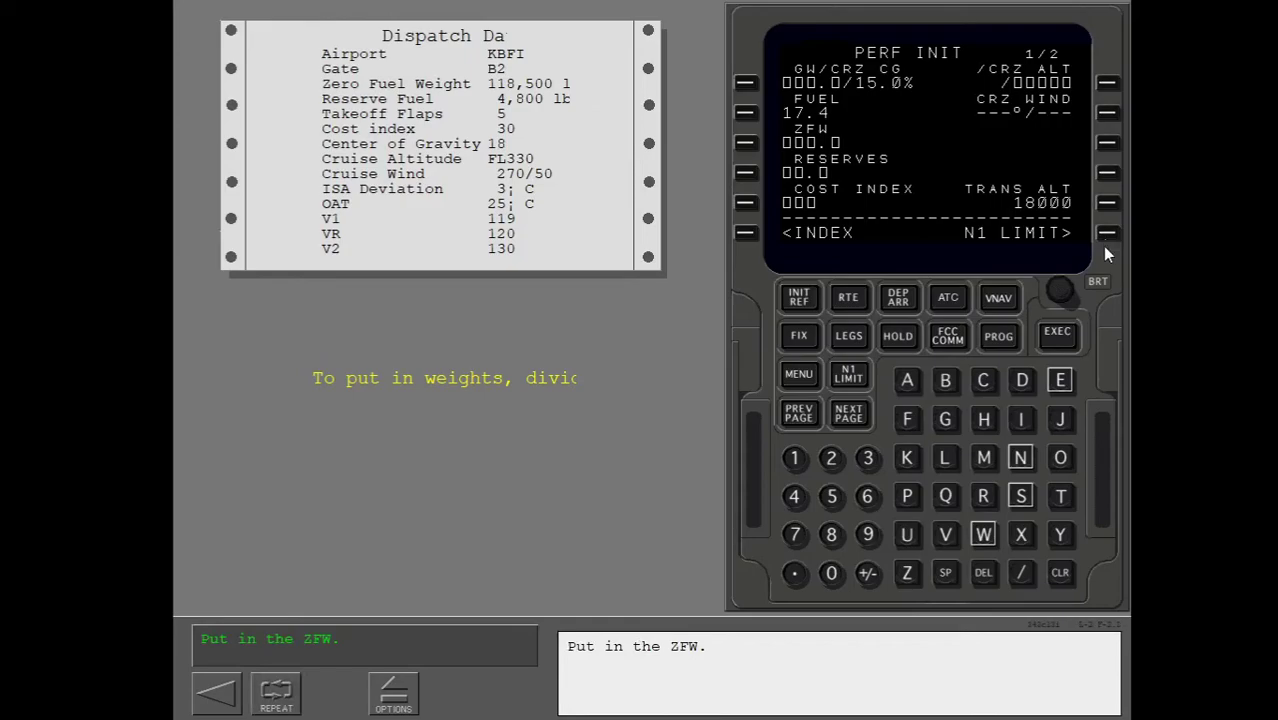
Enter 118.5 as the zero fuel weight
left_click(794, 462)
left_click(794, 462)
left_click(828, 536)
left_click(796, 572)
left_click(830, 497)
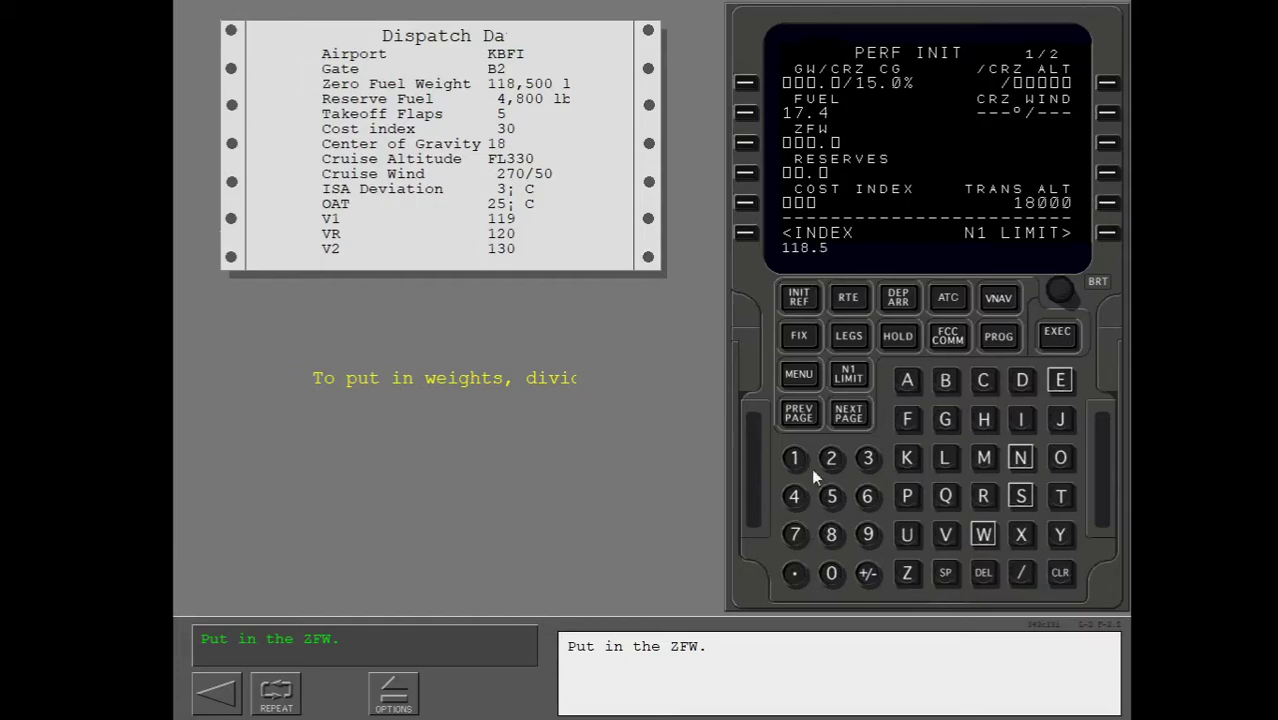
left_click(745, 144)
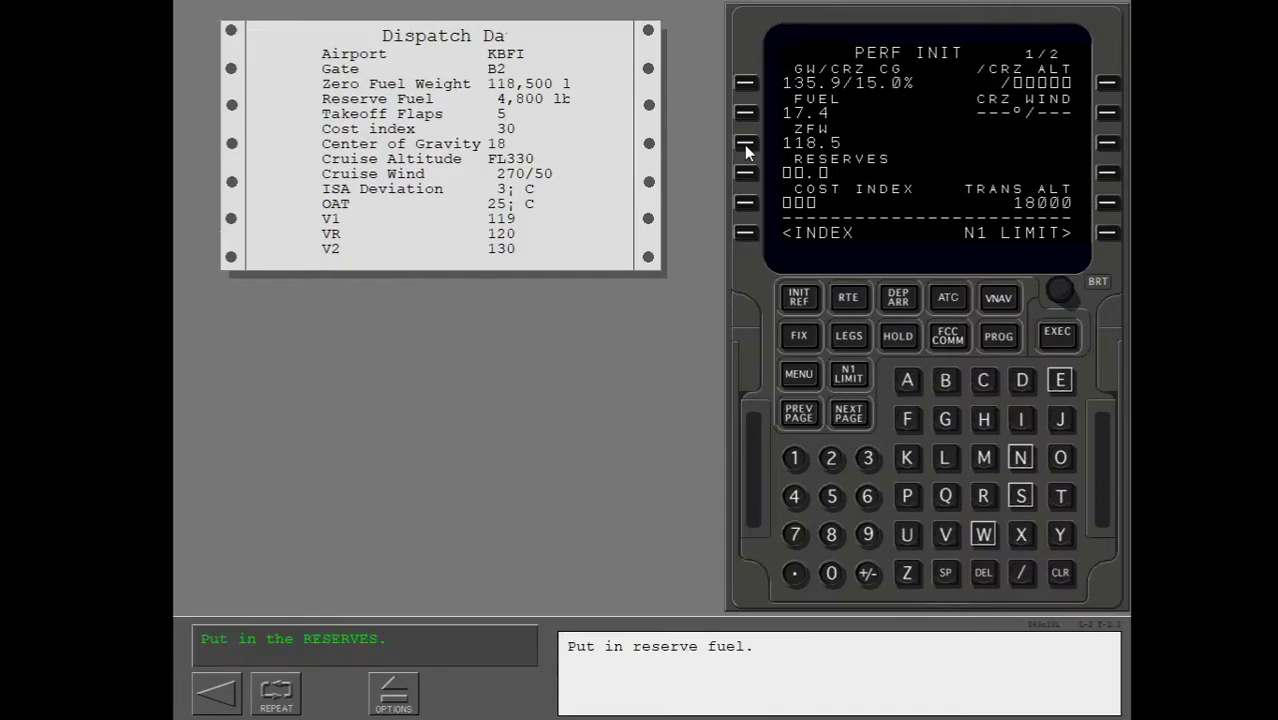
Enter 4.8 as the reserves, giving a gross weight of 135.9
left_click(793, 497)
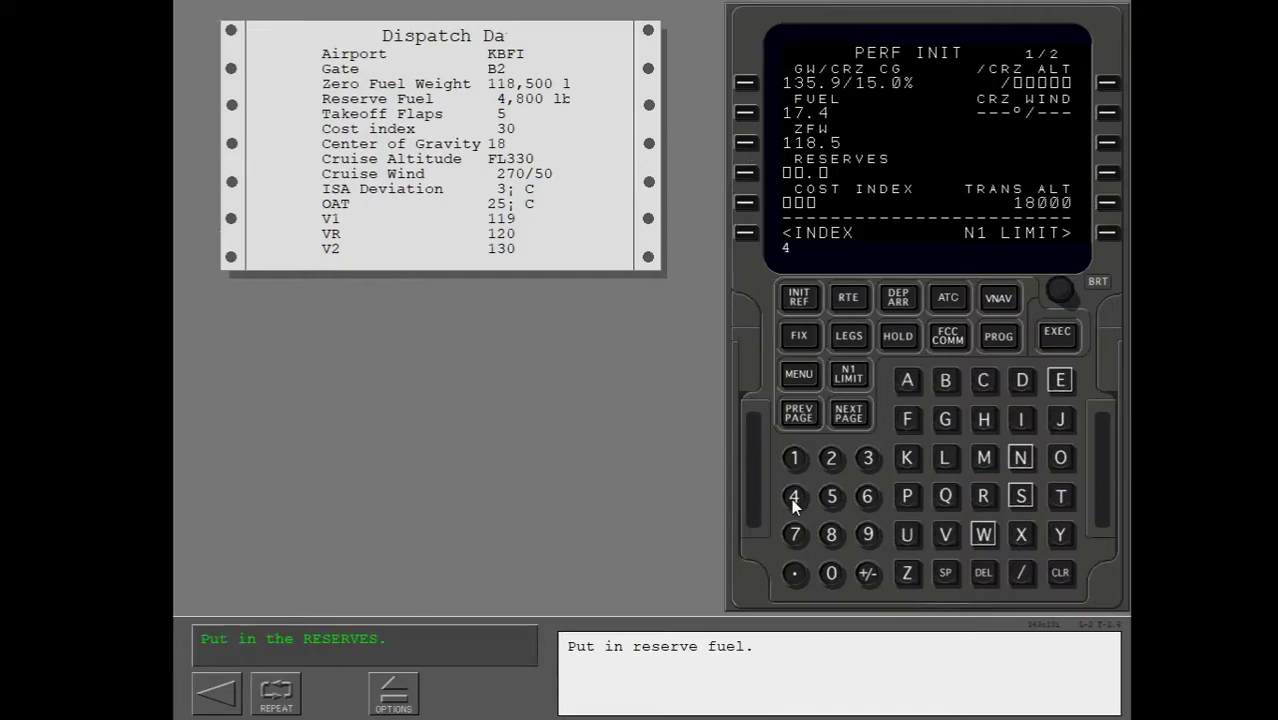
left_click(831, 536)
left_click(742, 175)
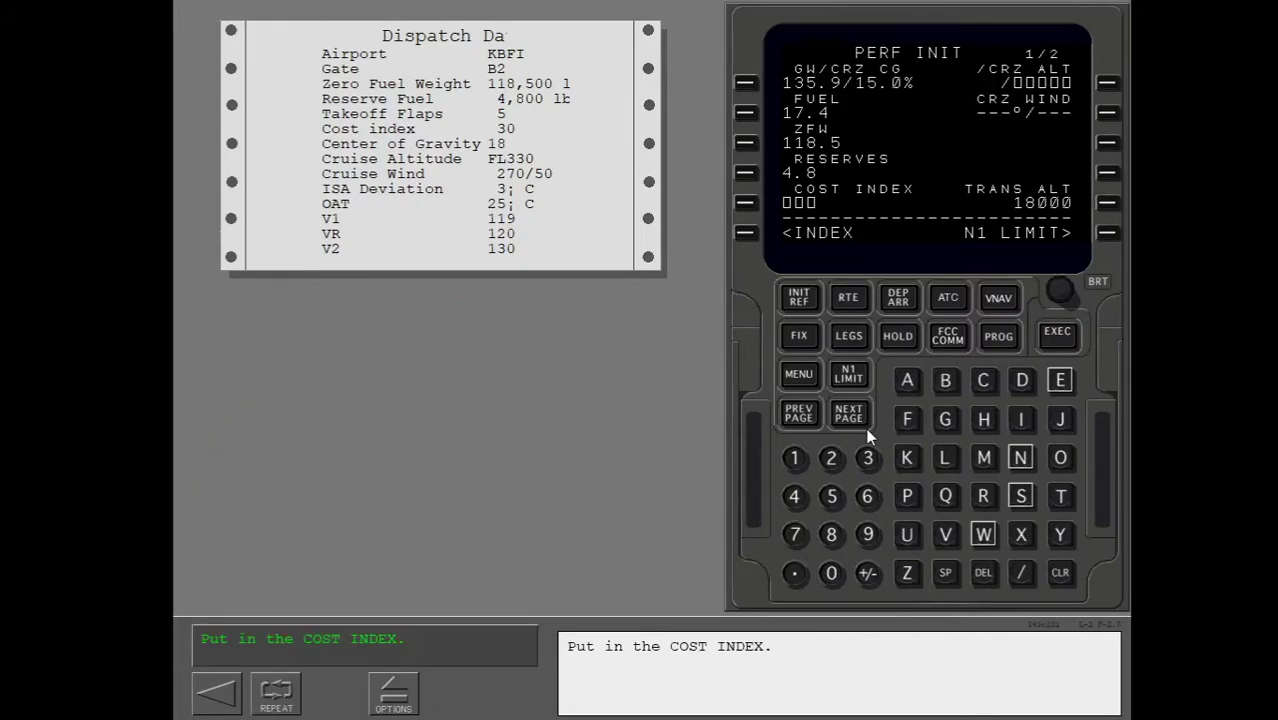
Enter cost index 30 at LSK 5L and cruise altitude FL330 at LSK 1R on PERF INIT
left_click(866, 458)
left_click(830, 573)
left_click(743, 205)
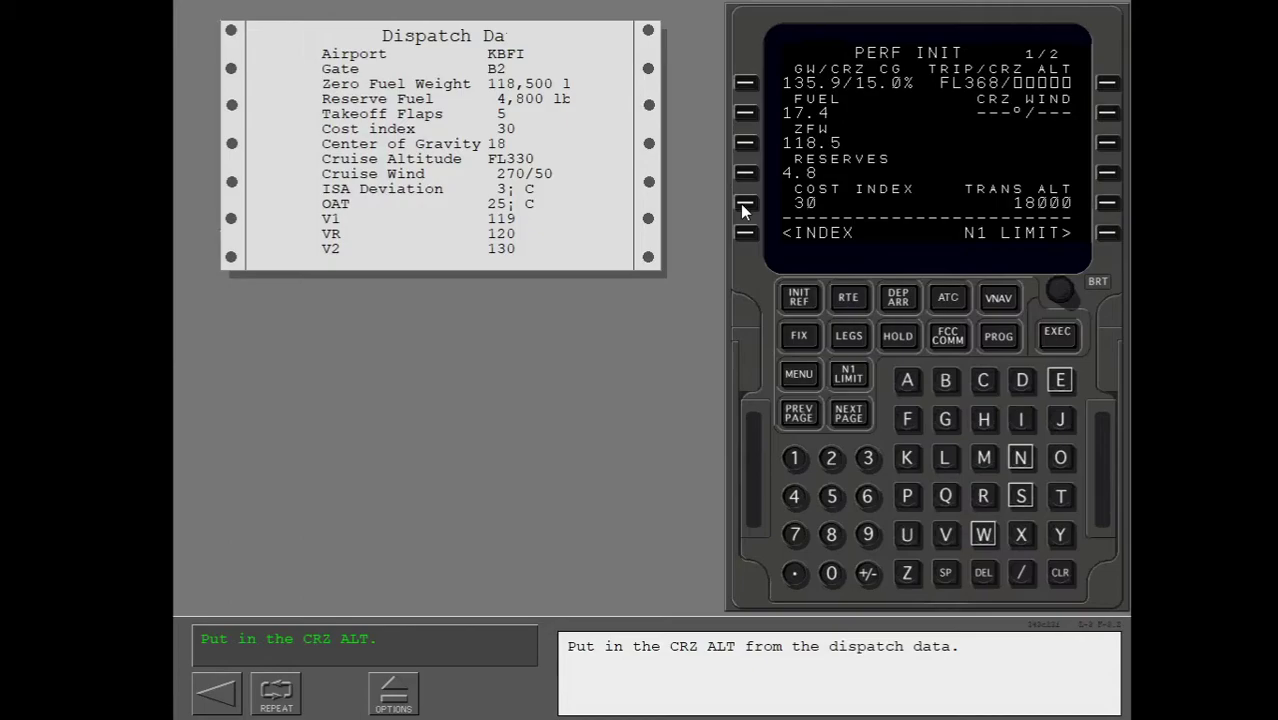
left_click(867, 457)
left_click(867, 457)
left_click(830, 573)
left_click(1108, 86)
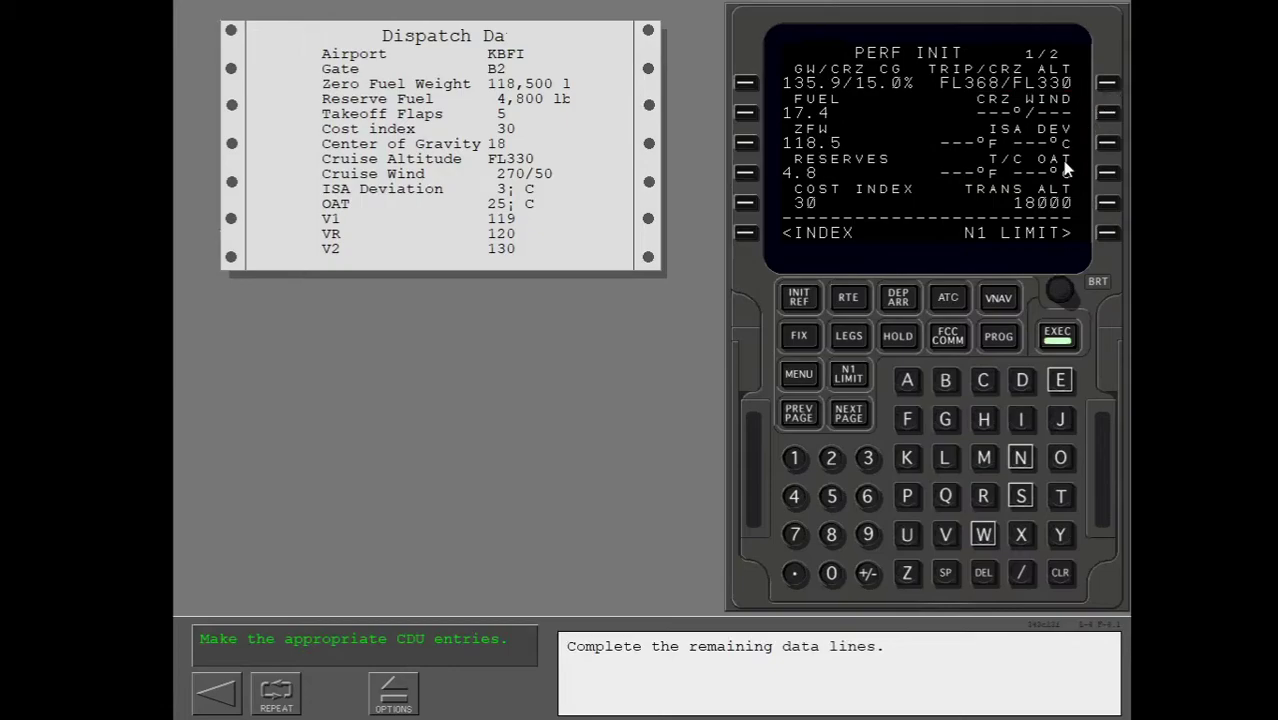
Enter cruise wind 270/50 at LSK 2R
left_click(831, 457)
left_click(794, 534)
left_click(830, 573)
left_click(1020, 574)
left_click(831, 496)
left_click(1107, 115)
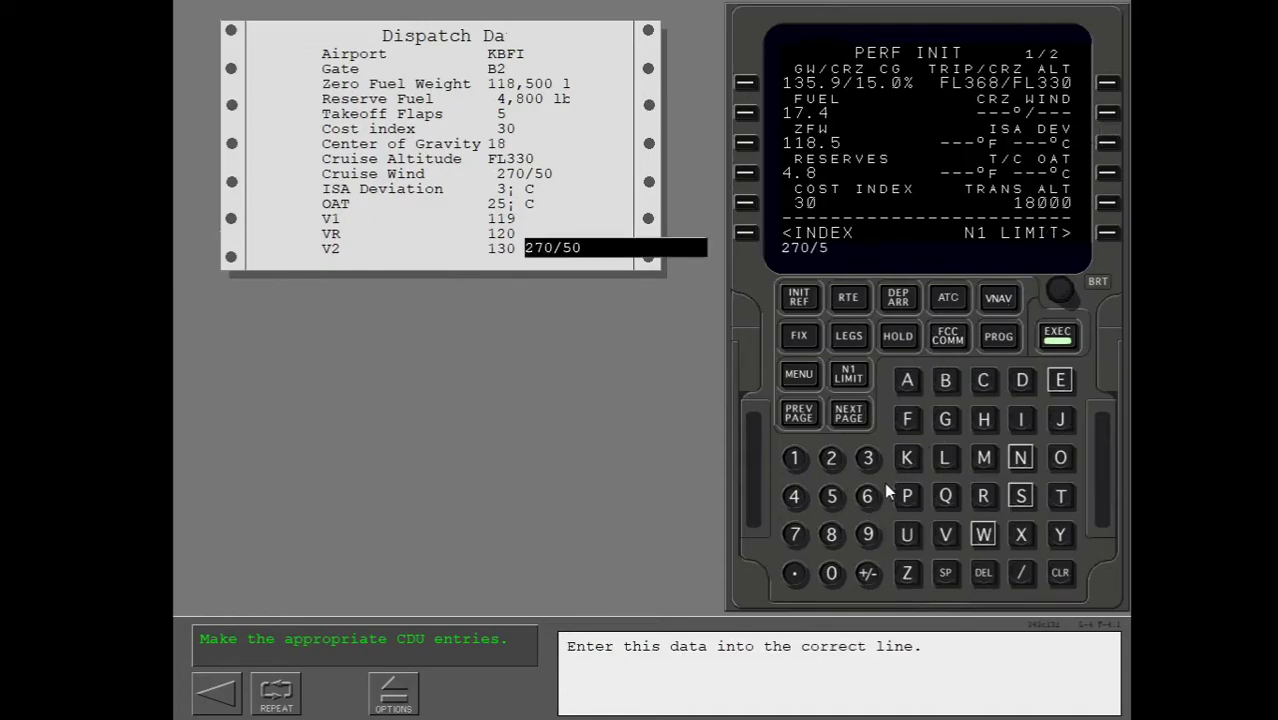
left_click(831, 573)
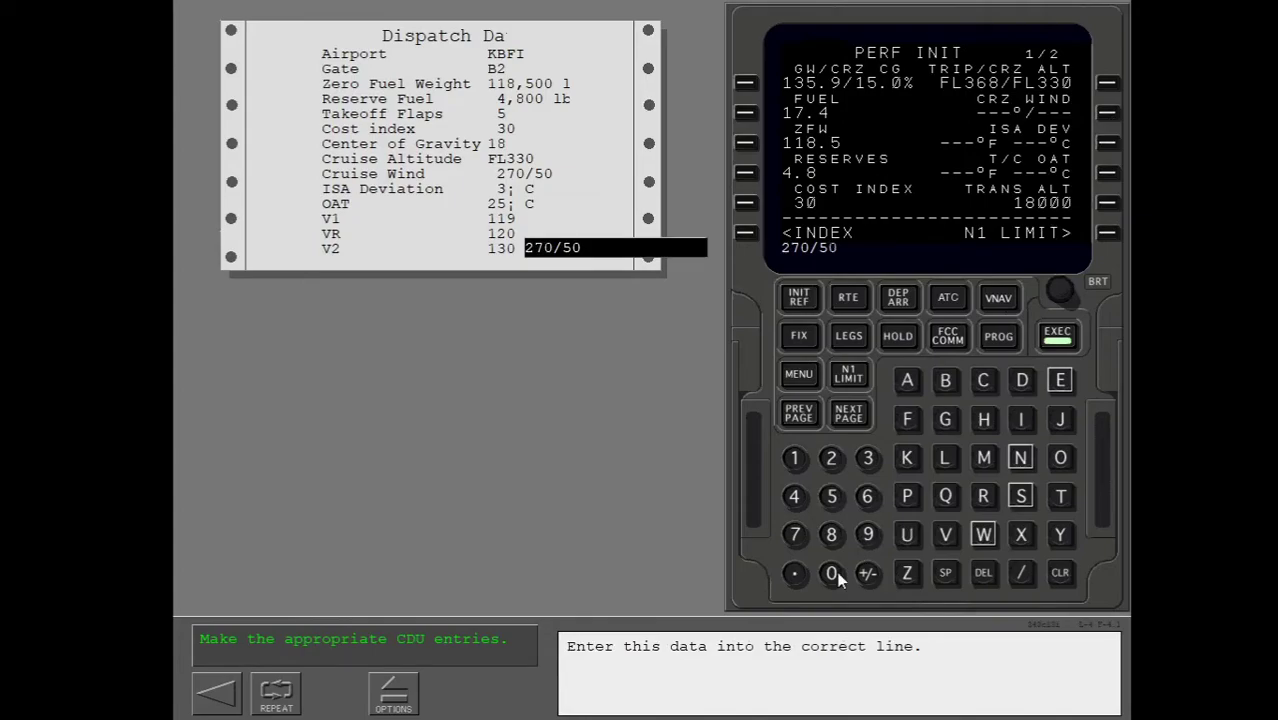
left_click(1107, 114)
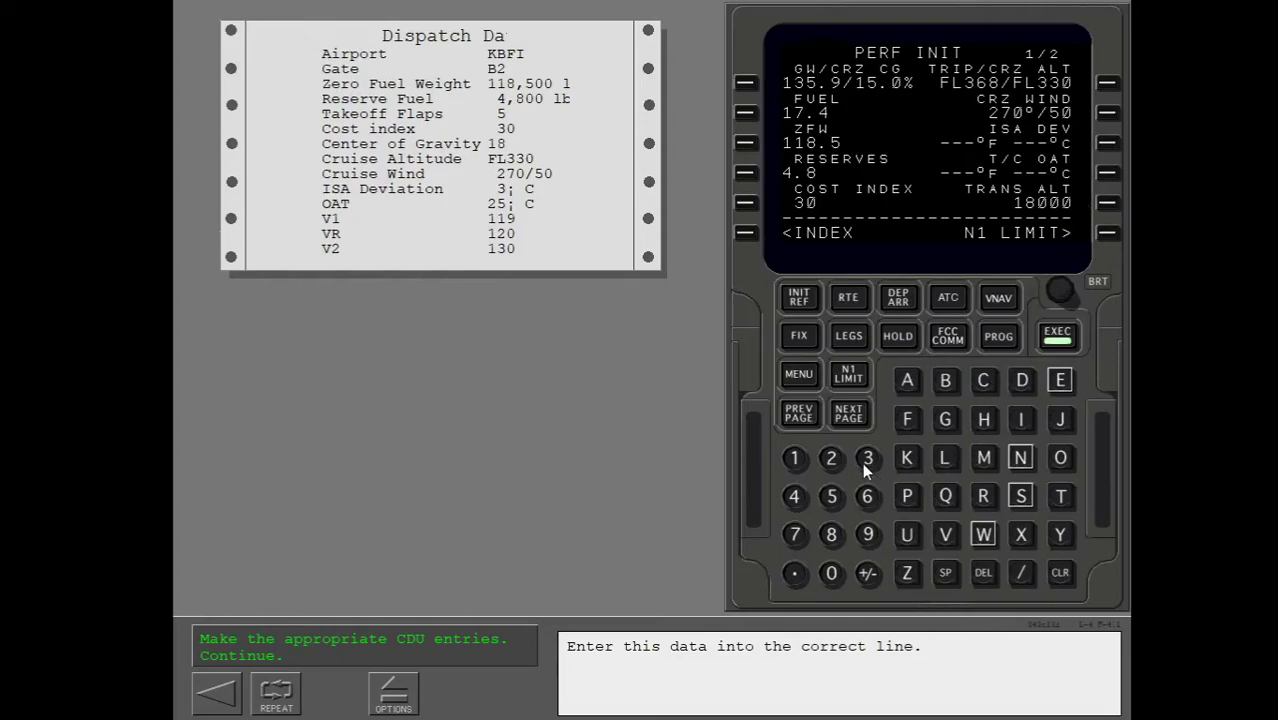
Clear the mistaken scratchpad entry, set ISA deviation 3°C, and execute the performance data
left_click(830, 465)
left_click(831, 496)
left_click(1060, 572)
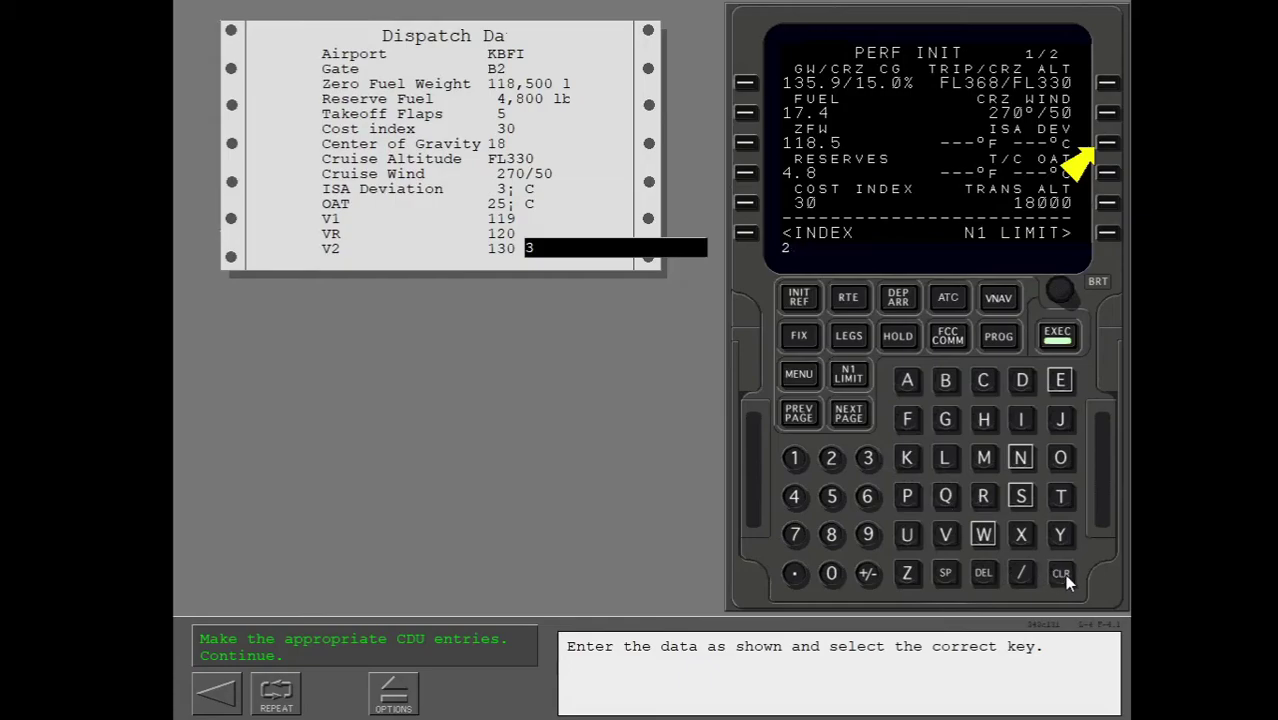
left_click(1060, 572)
left_click(868, 459)
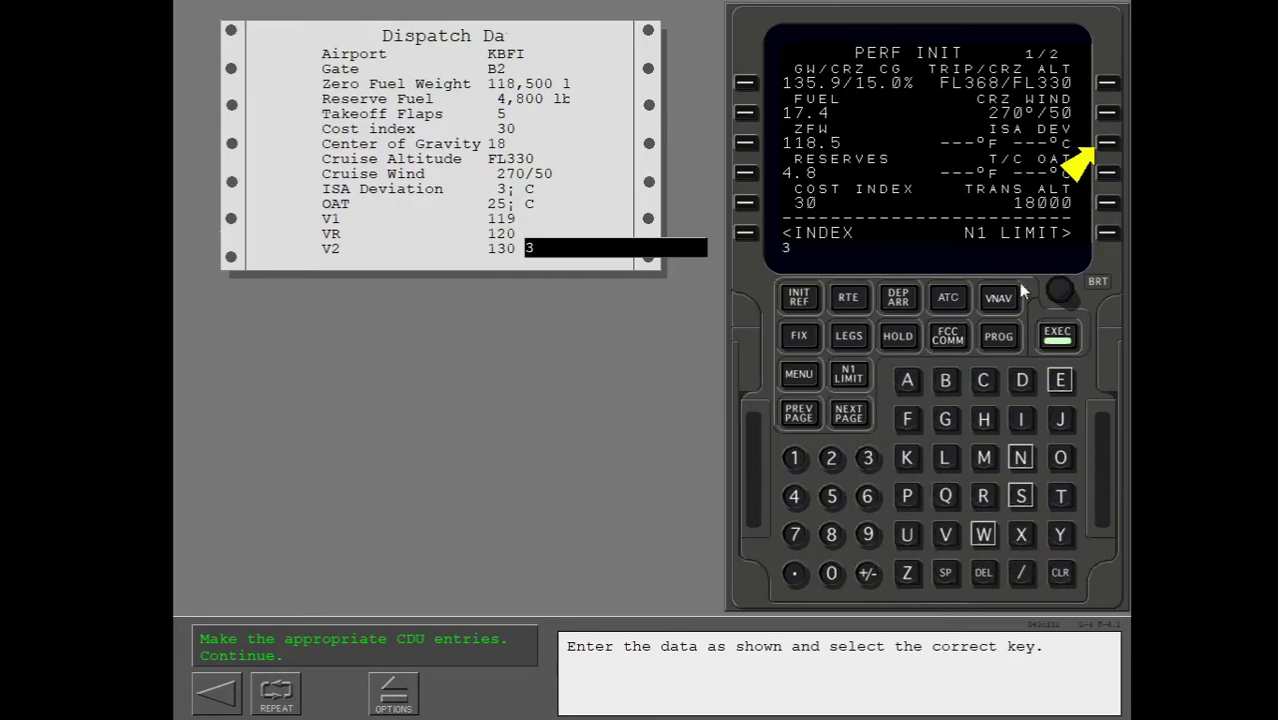
left_click(1107, 143)
left_click(1057, 337)
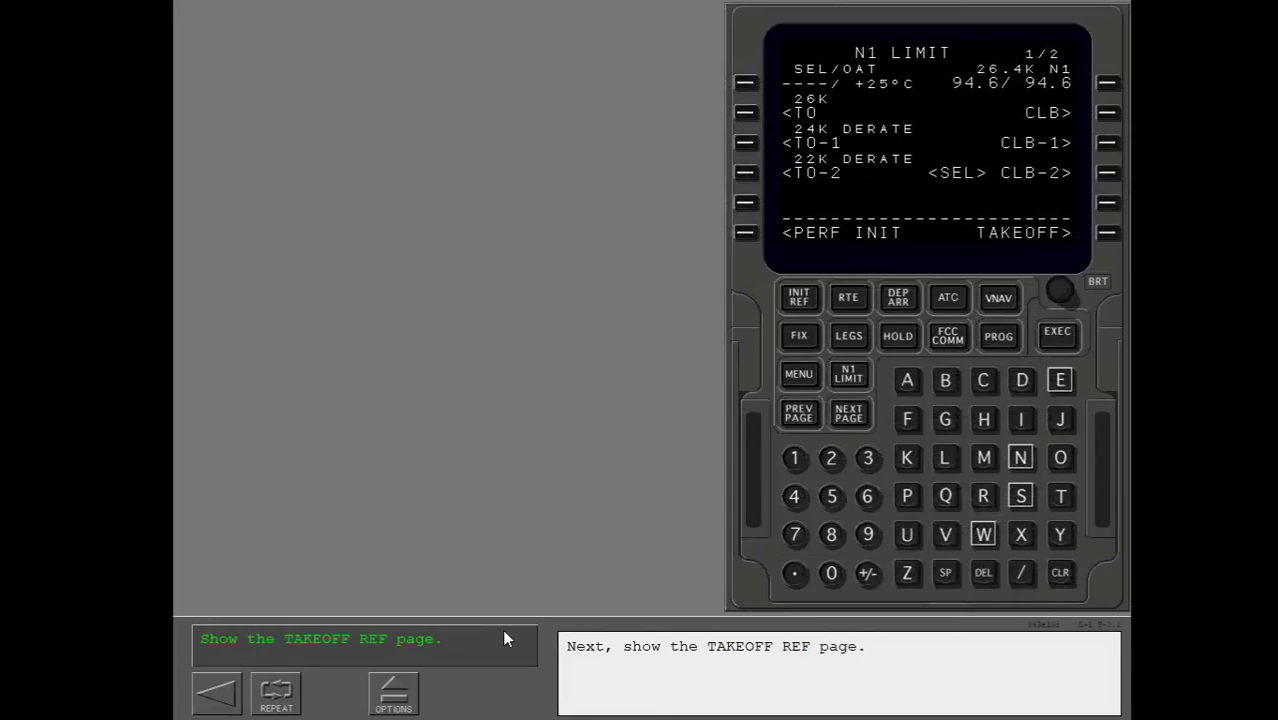
Bring up TAKEOFF REF from the N1 LIMIT page via LSK 6R
left_click(1107, 233)
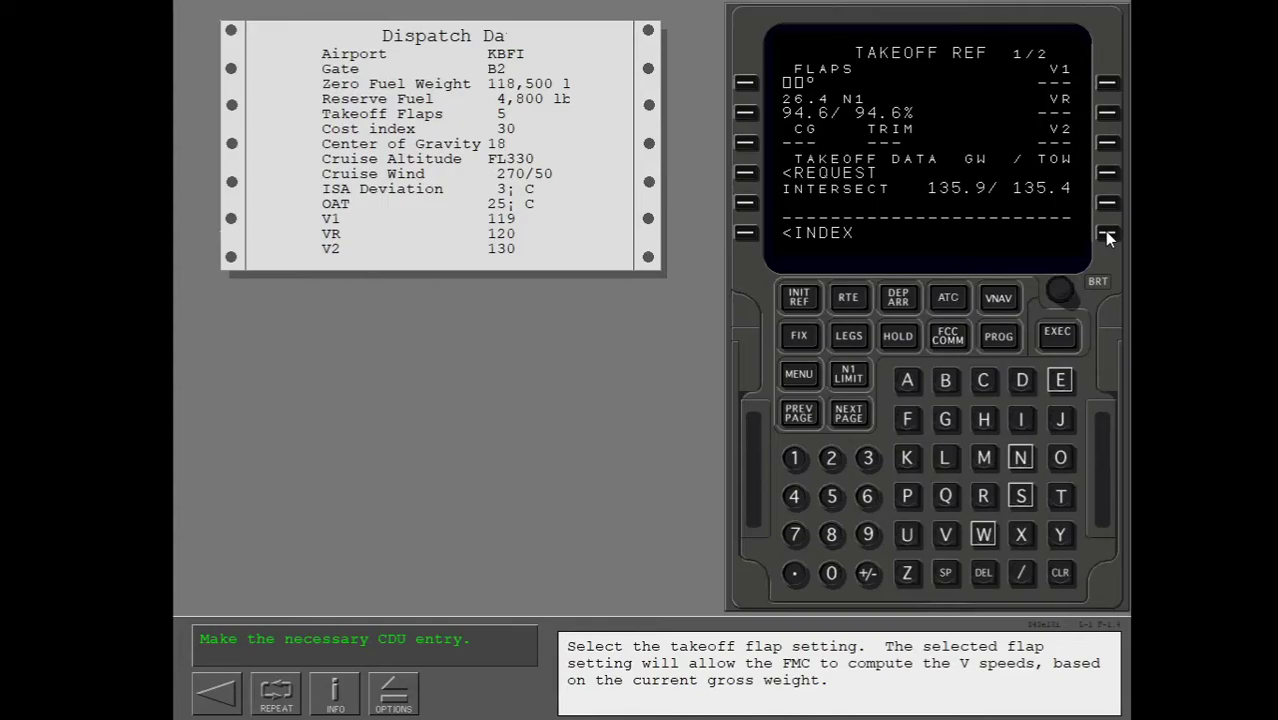
Enter flaps 5 at LSK 1L, producing V speeds 119, 120 and 130
left_click(831, 497)
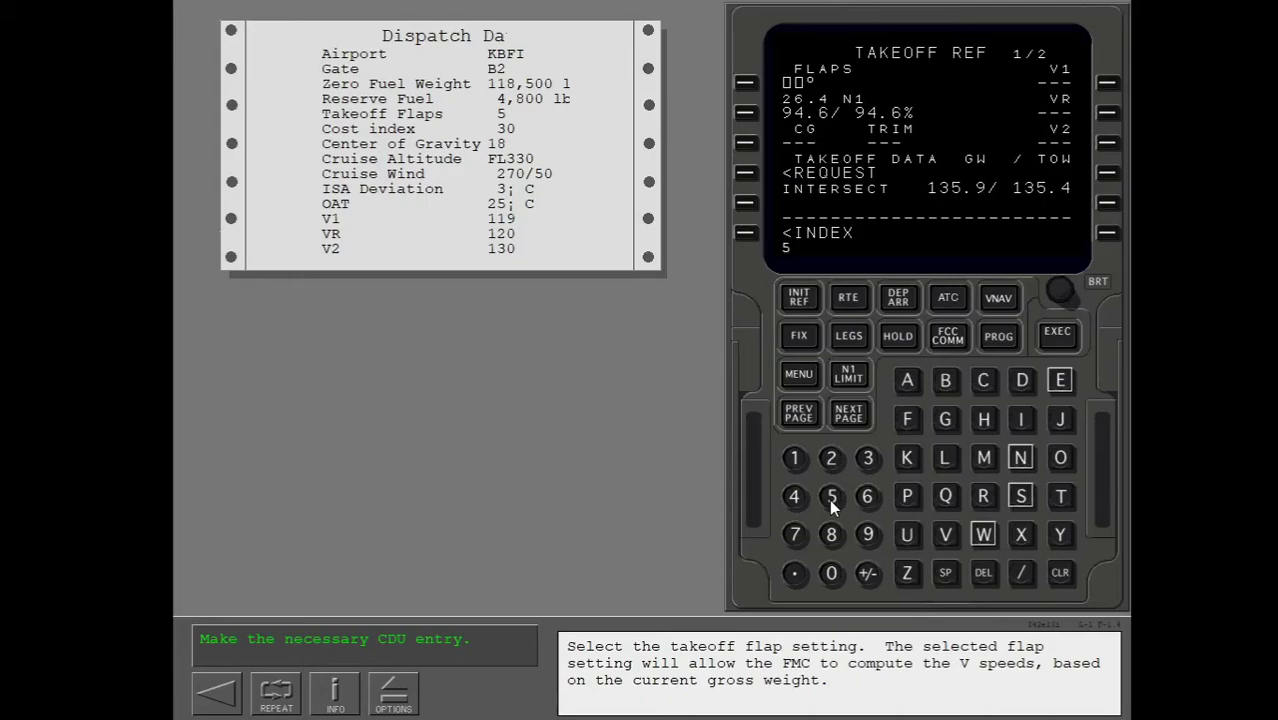
left_click(744, 80)
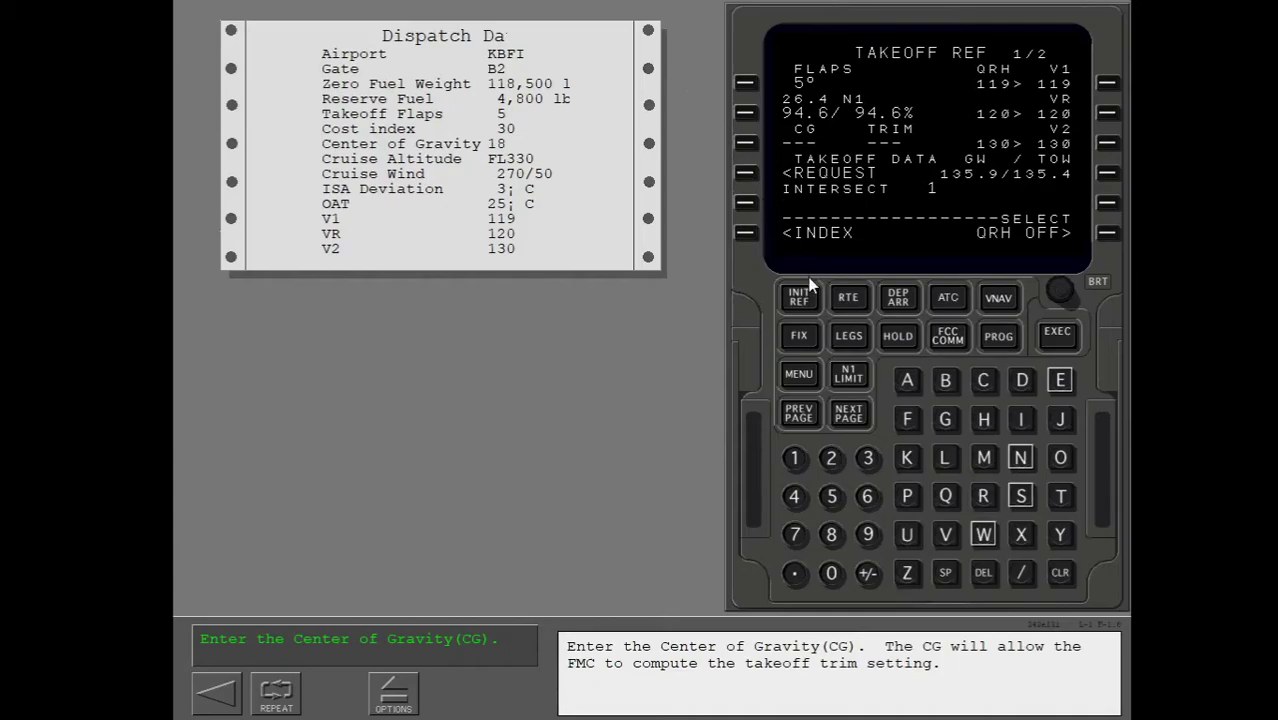
Clear the wrong entry and enter CG 18% at LSK 3L, giving takeoff trim 5.25
left_click(829, 499)
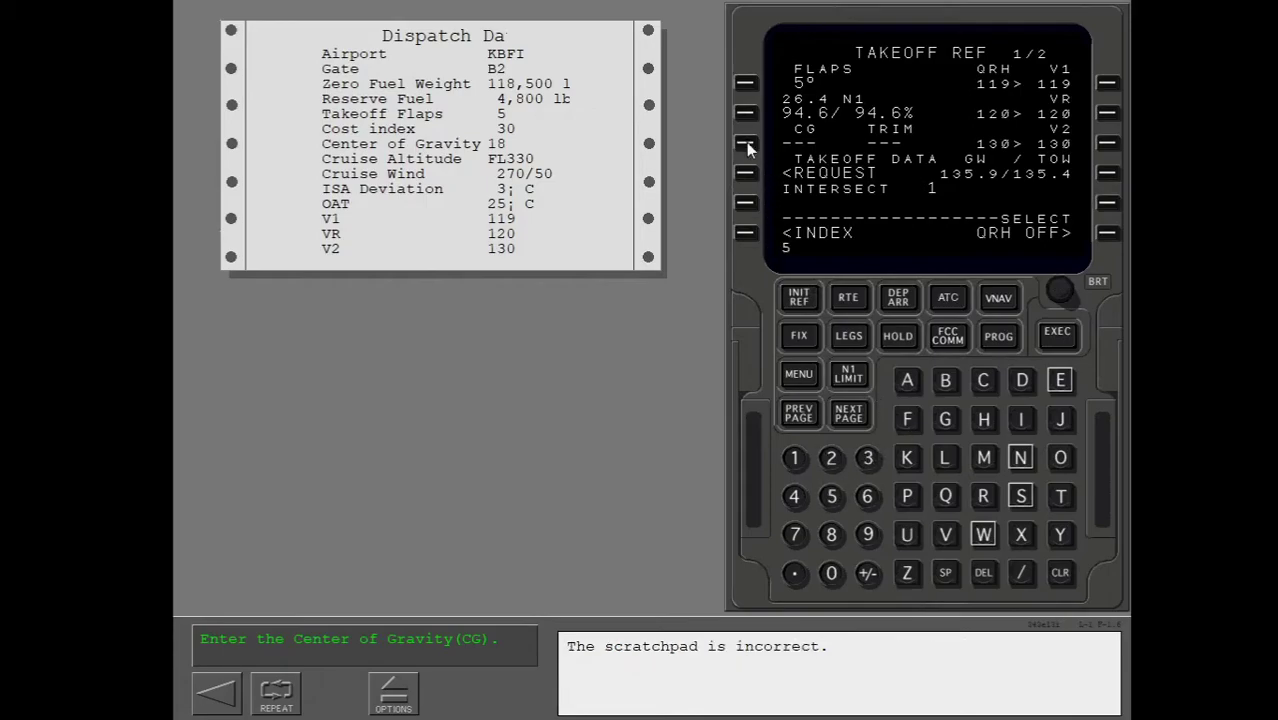
left_click(1062, 573)
left_click(790, 460)
left_click(831, 537)
left_click(745, 143)
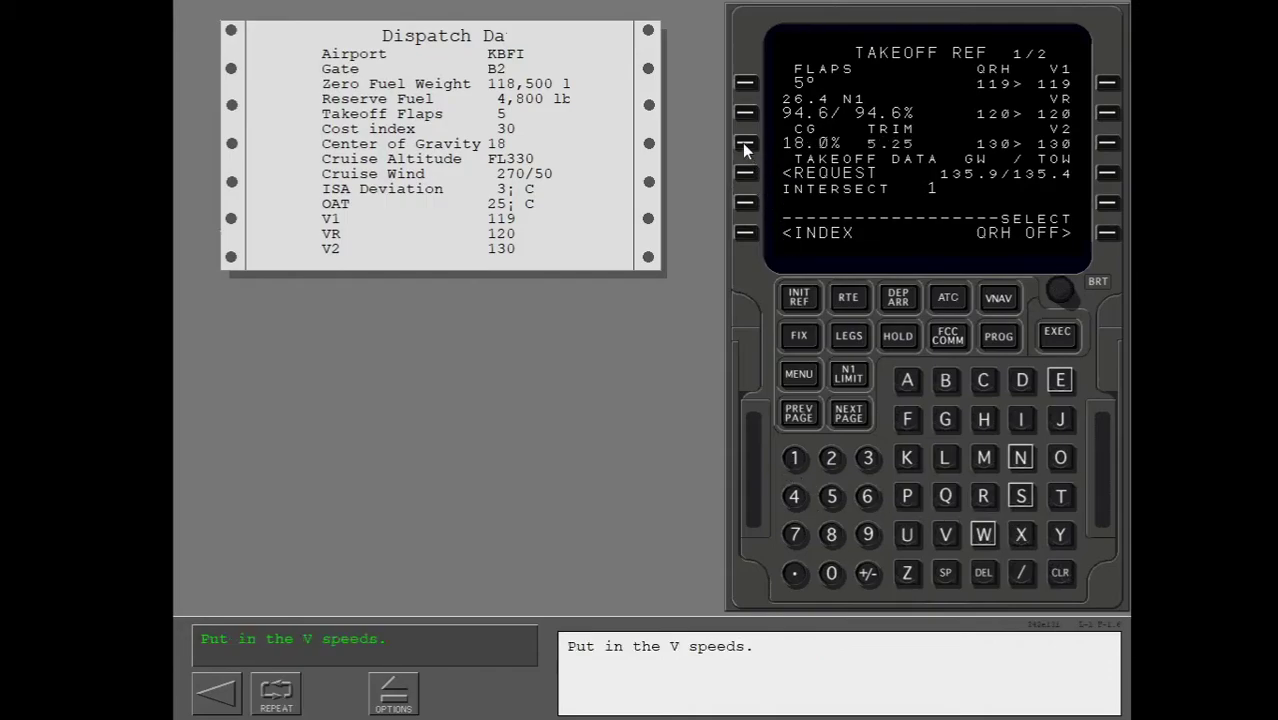
Set V1 to 119 and VR to 120 on TAKEOFF REF
left_click(794, 458)
left_click(794, 458)
left_click(867, 535)
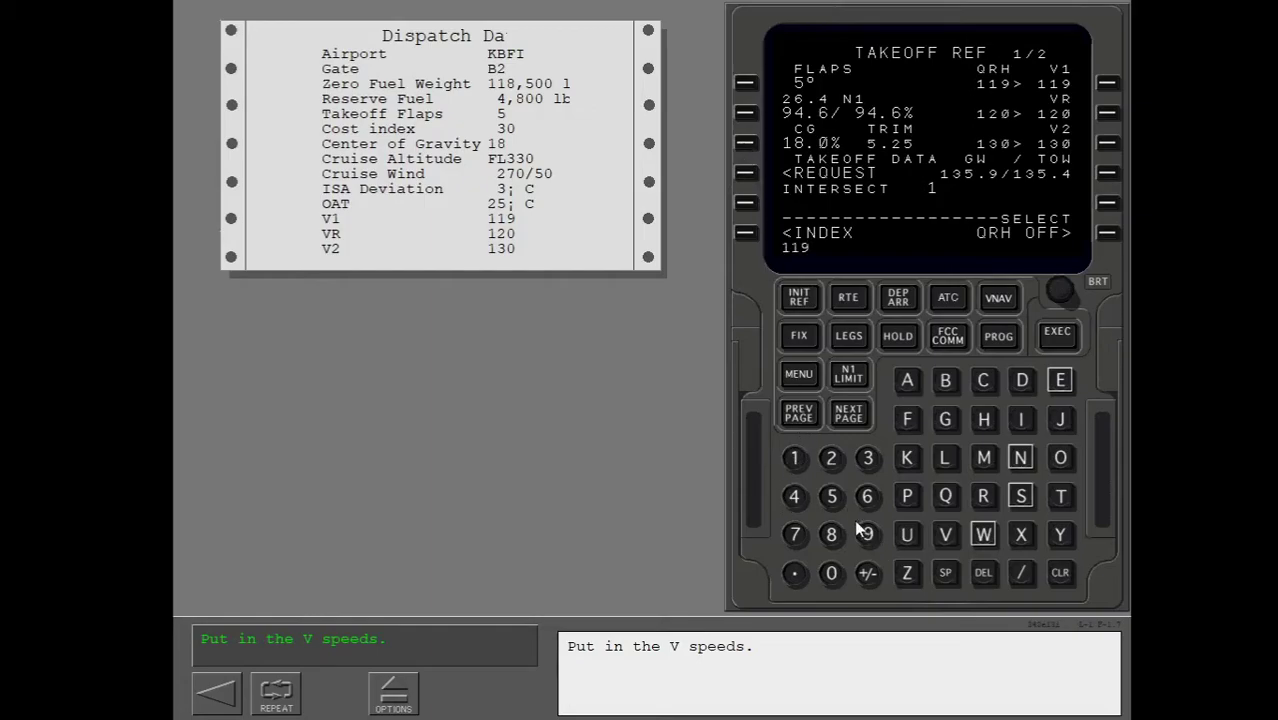
left_click(1100, 88)
left_click(794, 458)
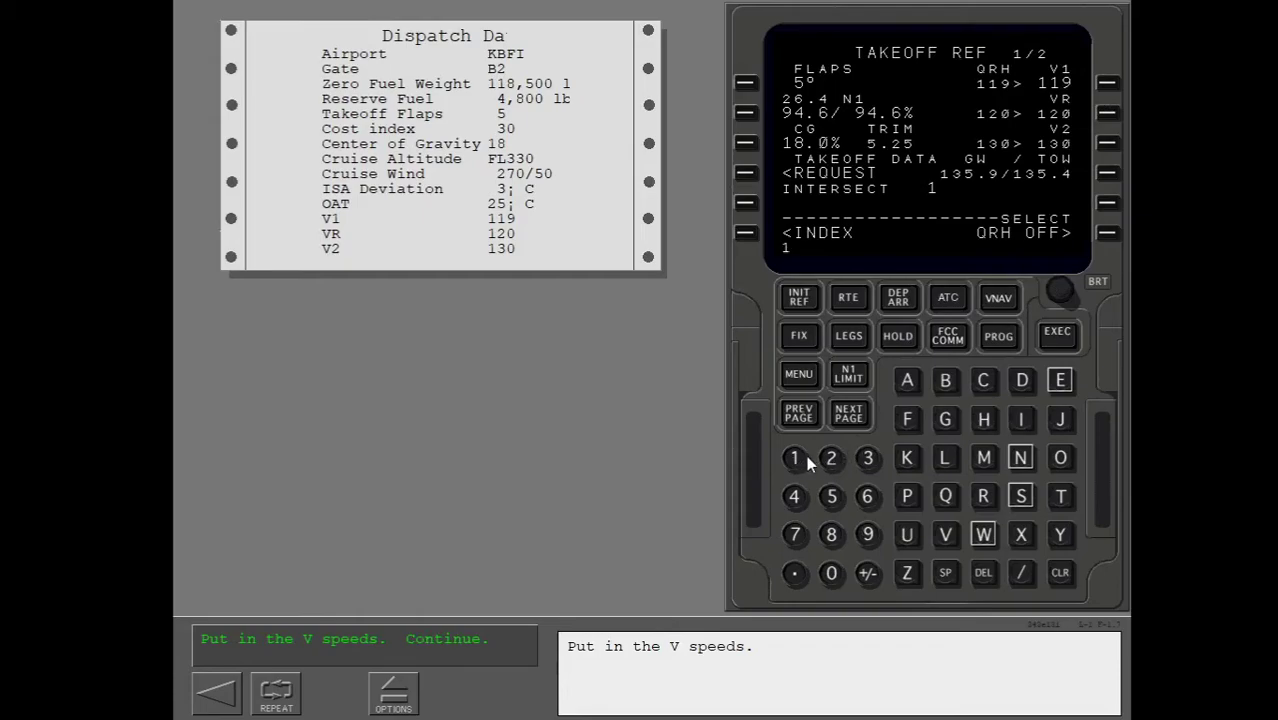
left_click(830, 458)
left_click(830, 573)
left_click(1107, 113)
Enter V2 130 and continue the lesson
left_click(794, 458)
left_click(868, 458)
left_click(831, 574)
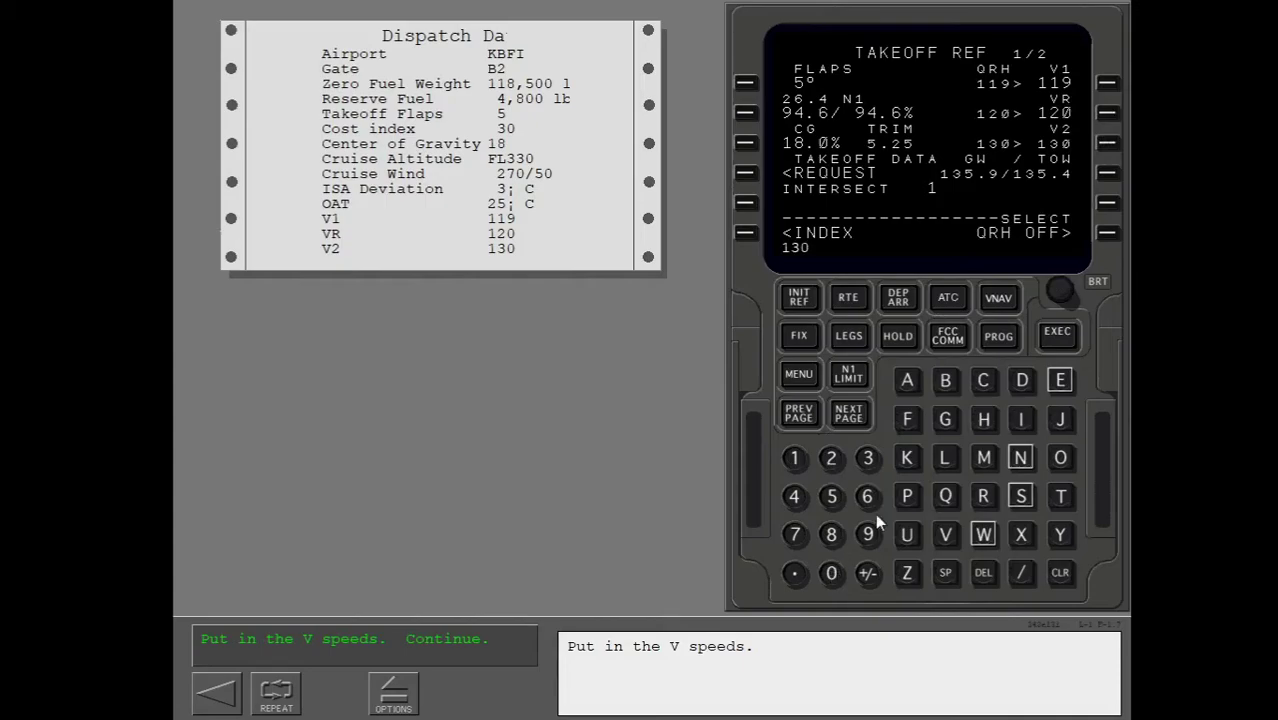
left_click(1107, 145)
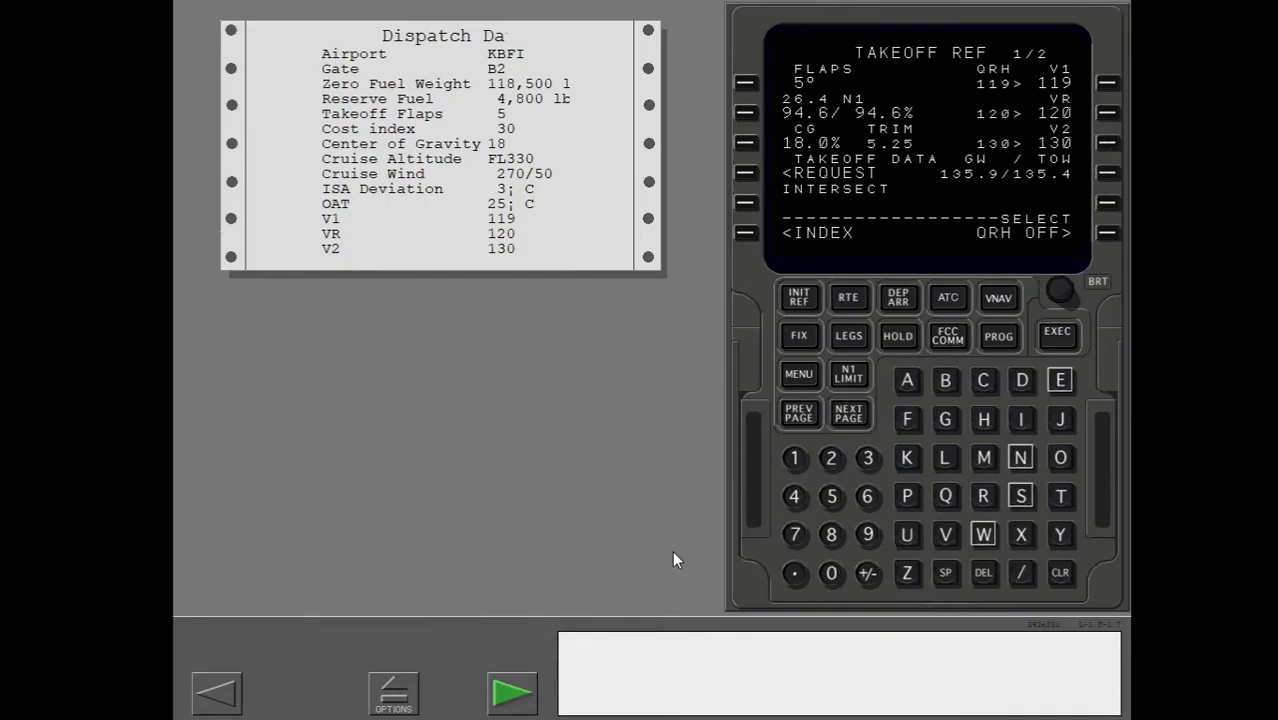
left_click(512, 692)
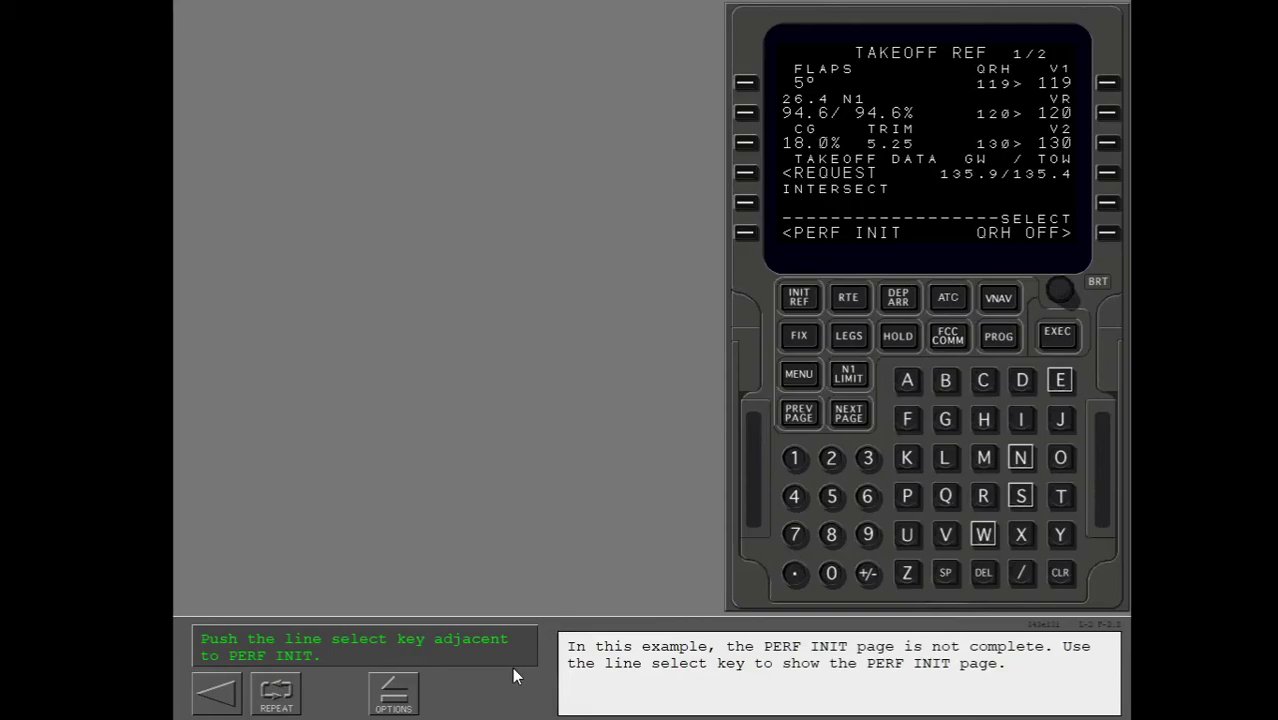
Open PERF INIT and execute it so the page becomes ACT PERF INIT
left_click(742, 235)
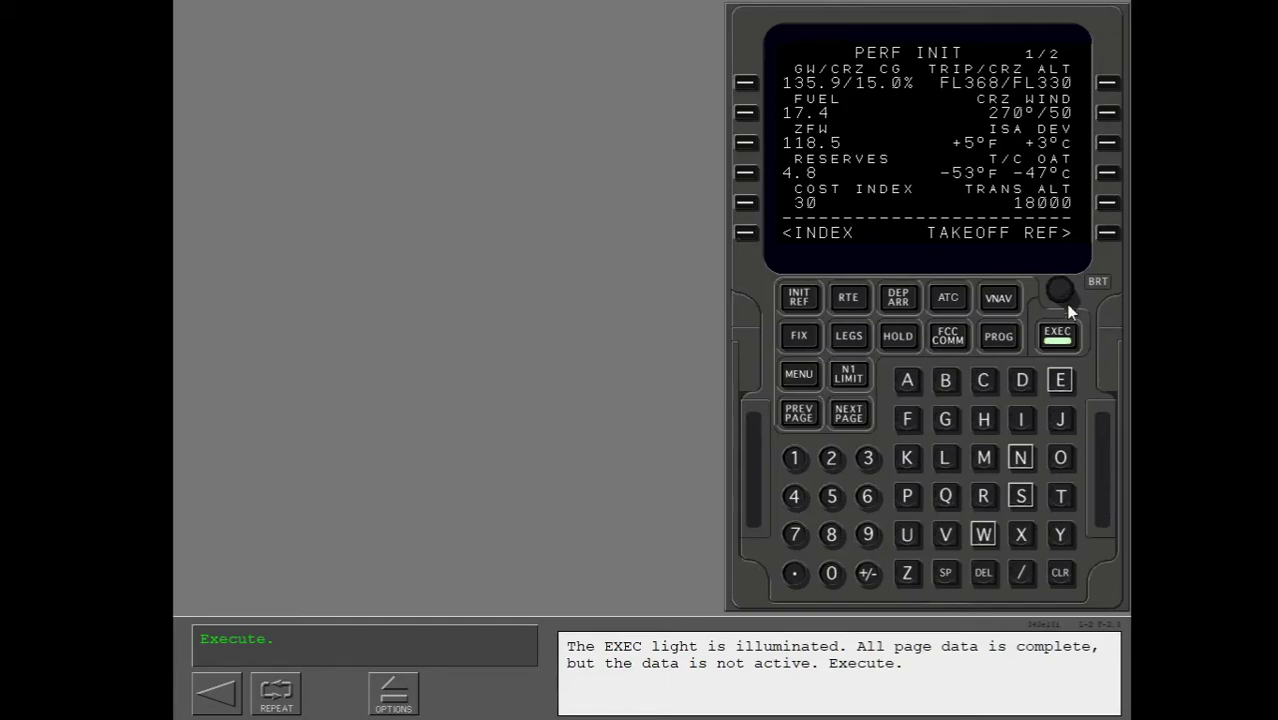
left_click(1068, 339)
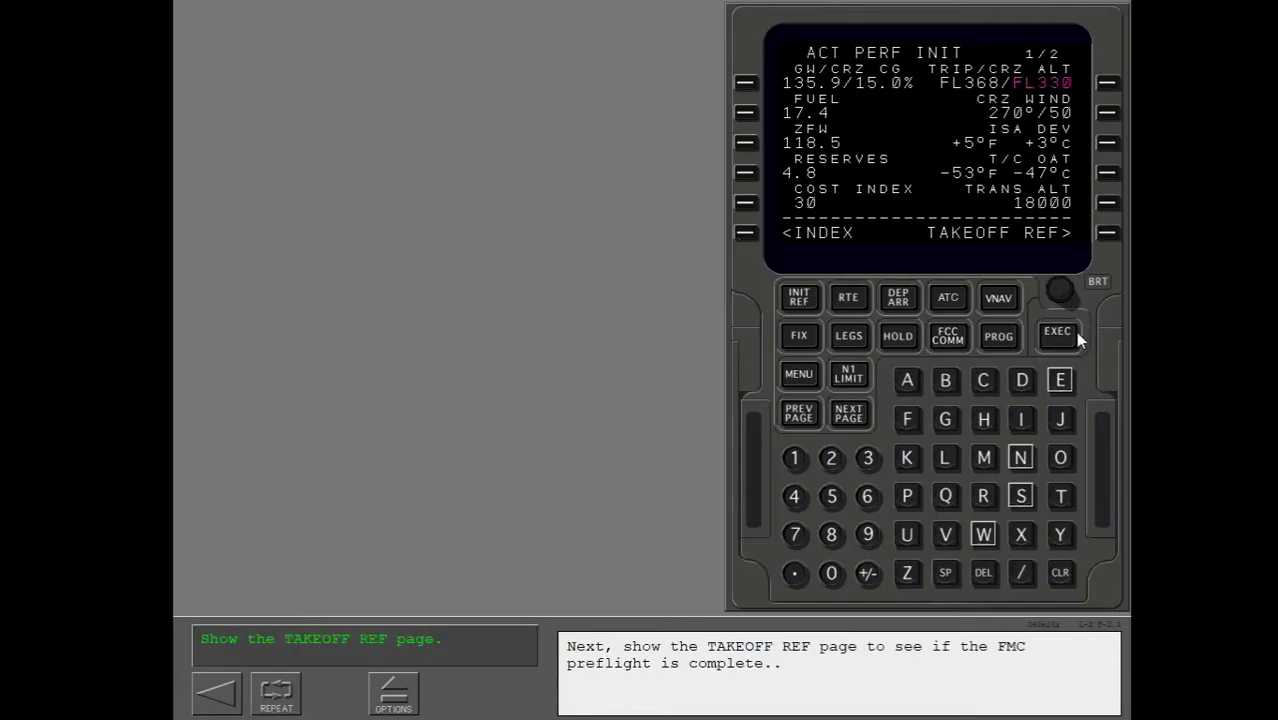
Return to TAKEOFF REF page 1 and advance to the reduced-thrust takeoff exercise
left_click(1108, 233)
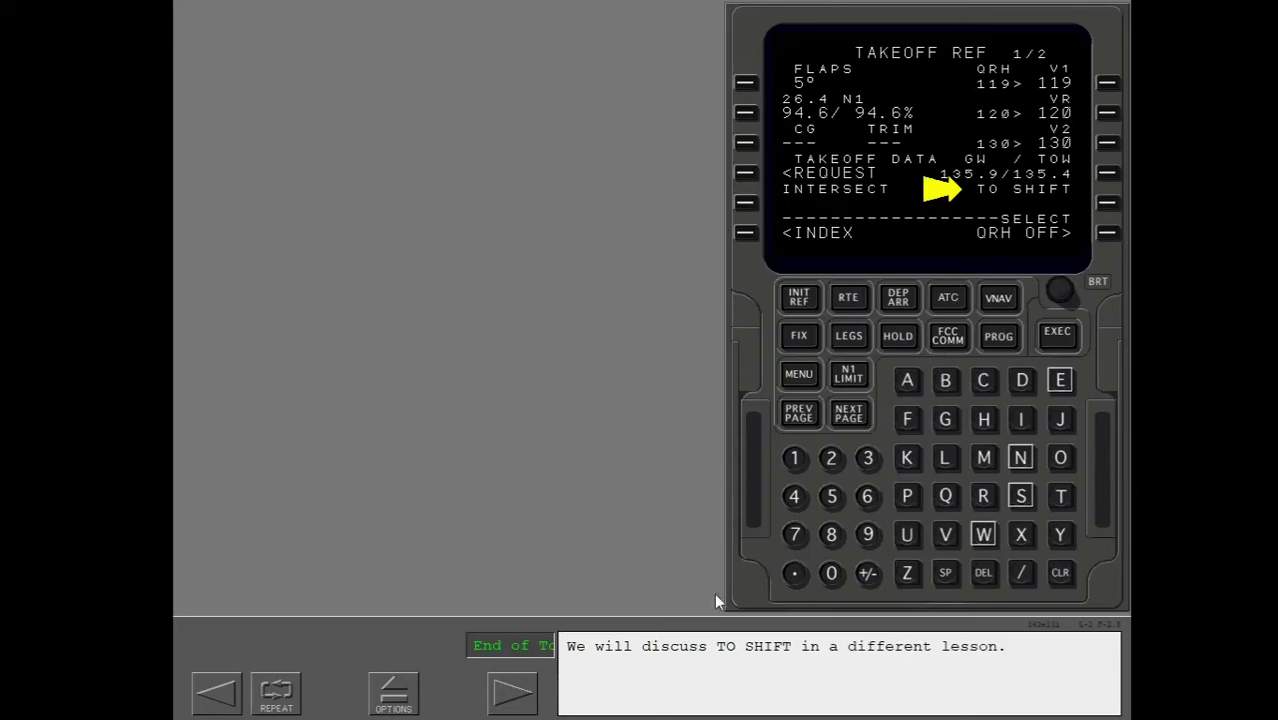
left_click(527, 706)
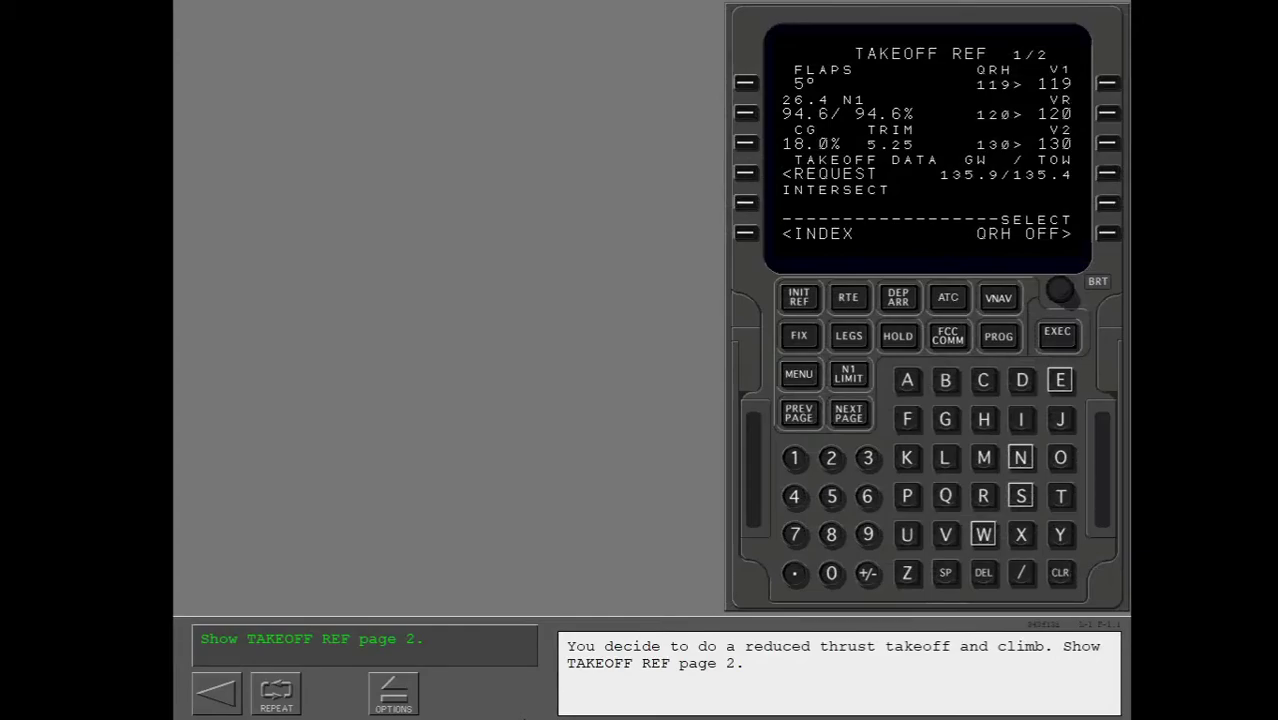
Display TAKEOFF REF 2/2 and advance the lesson to the SEL TEMP prompt
left_click(849, 414)
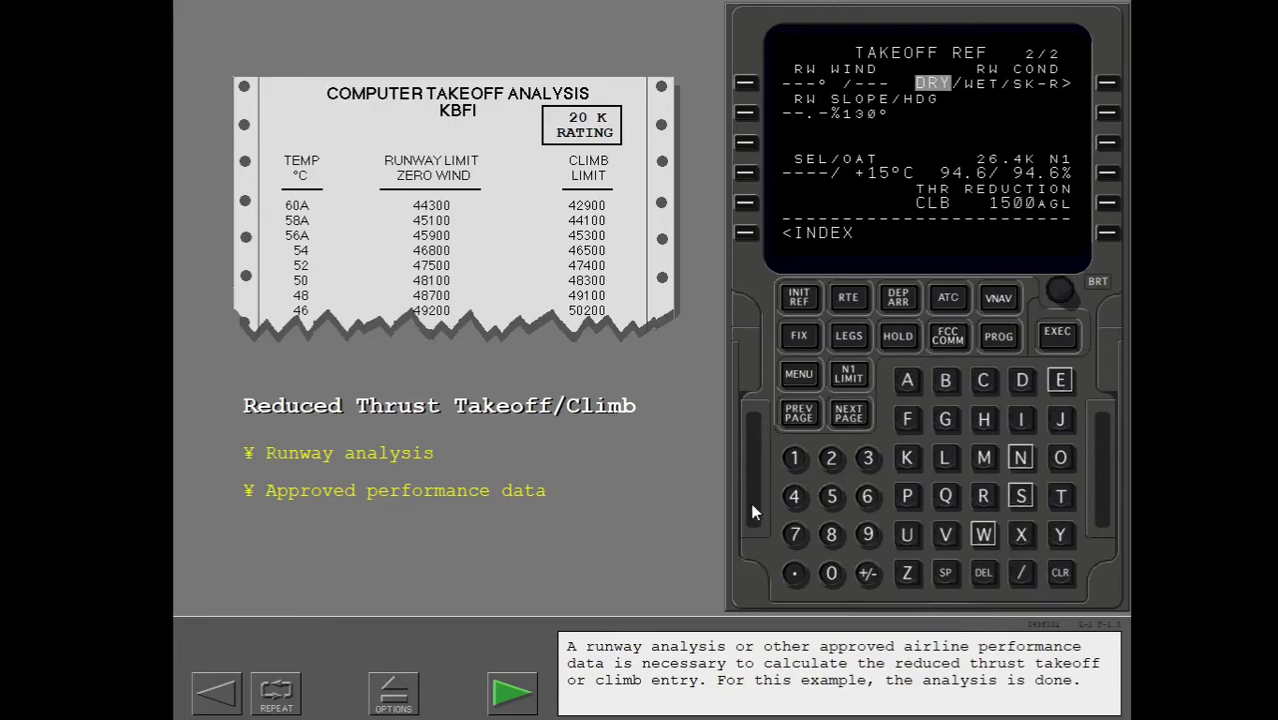
left_click(504, 704)
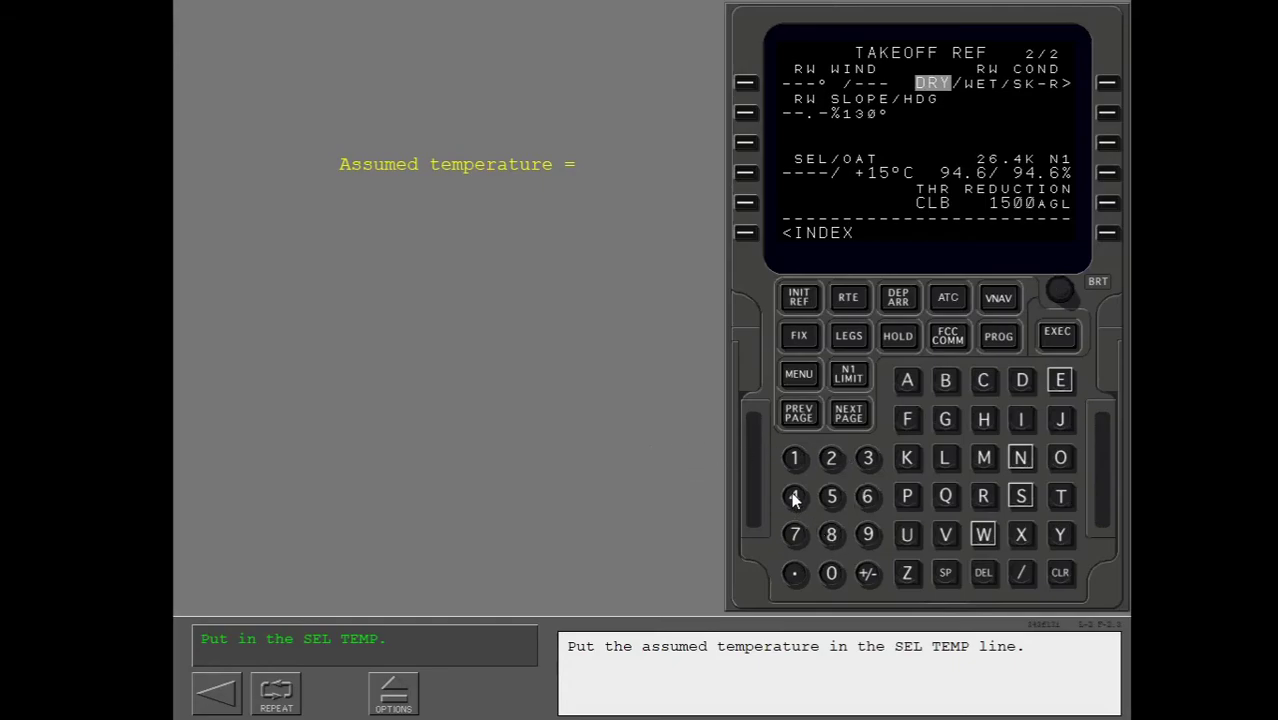
Enter SEL TEMP 35°C after a rejected 50, giving 22K reduced thrust at 90.8% N1
left_click(831, 497)
left_click(831, 573)
left_click(745, 172)
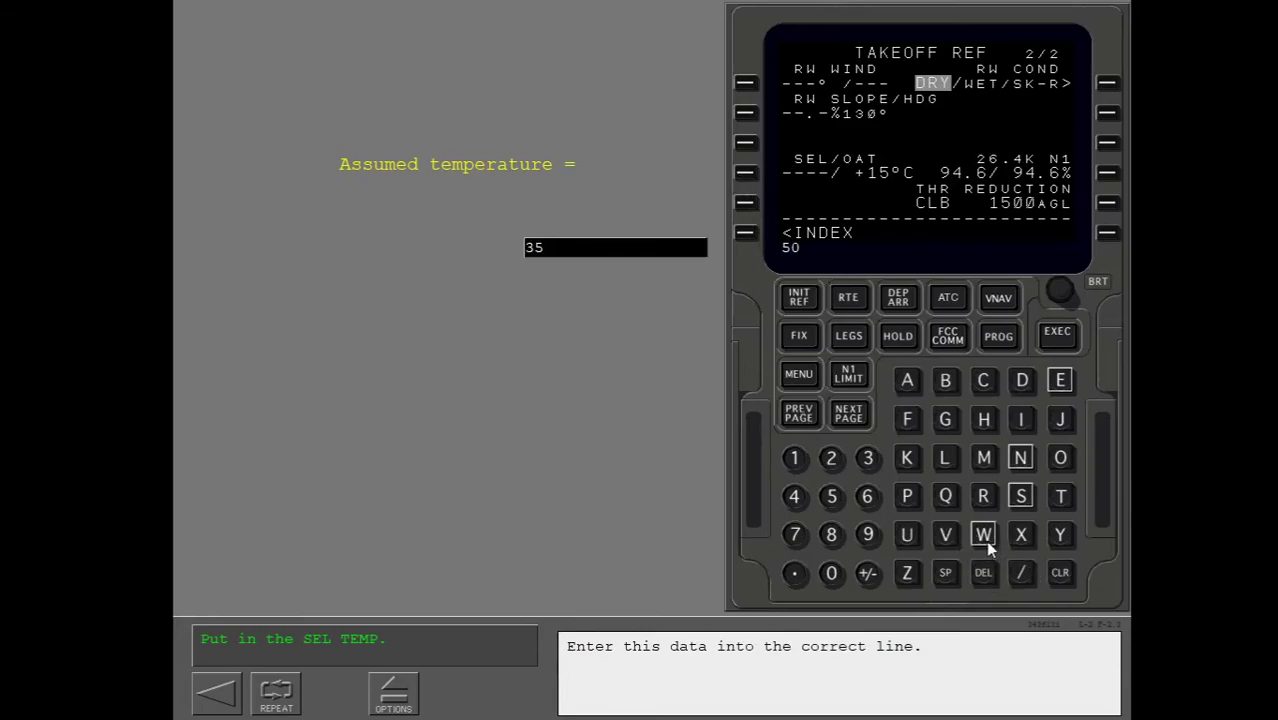
left_click(1059, 582)
left_click(1059, 582)
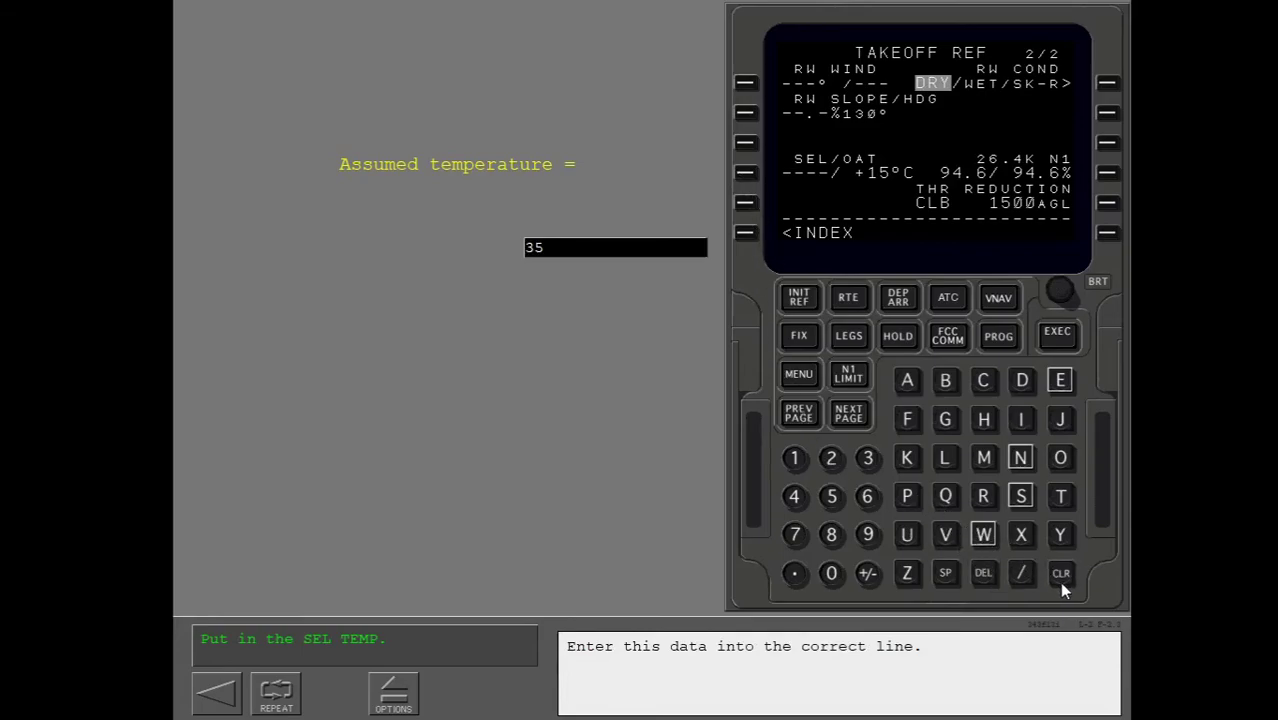
left_click(866, 458)
left_click(830, 494)
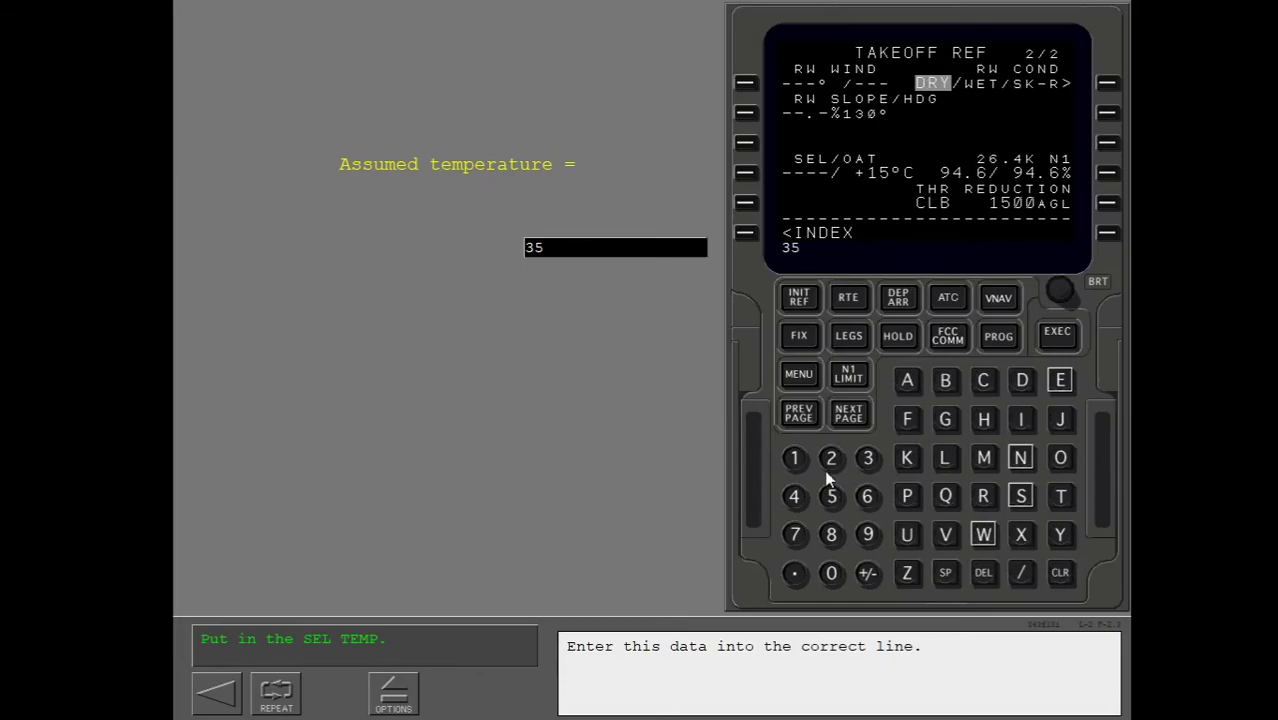
left_click(744, 174)
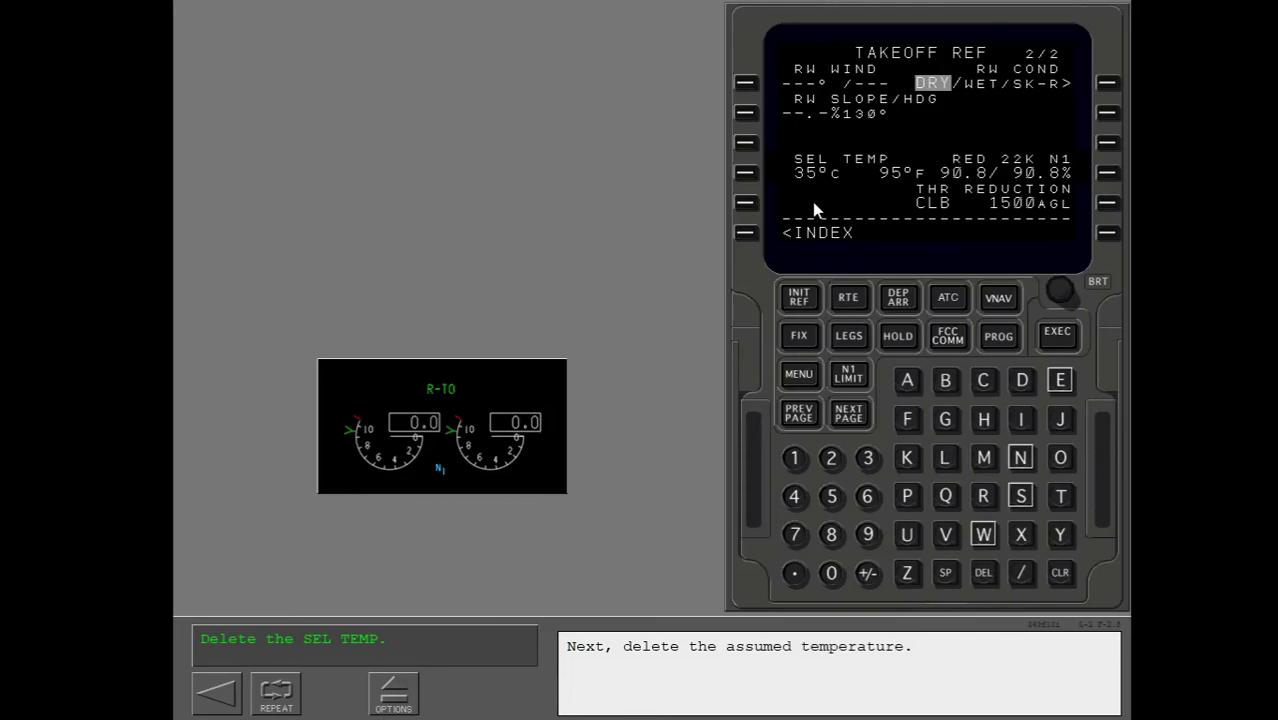
Delete the SEL TEMP assumed temperature to restore 26.4K full-rated thrust at N1 94.6%, then continue the lesson
left_click(984, 573)
left_click(745, 173)
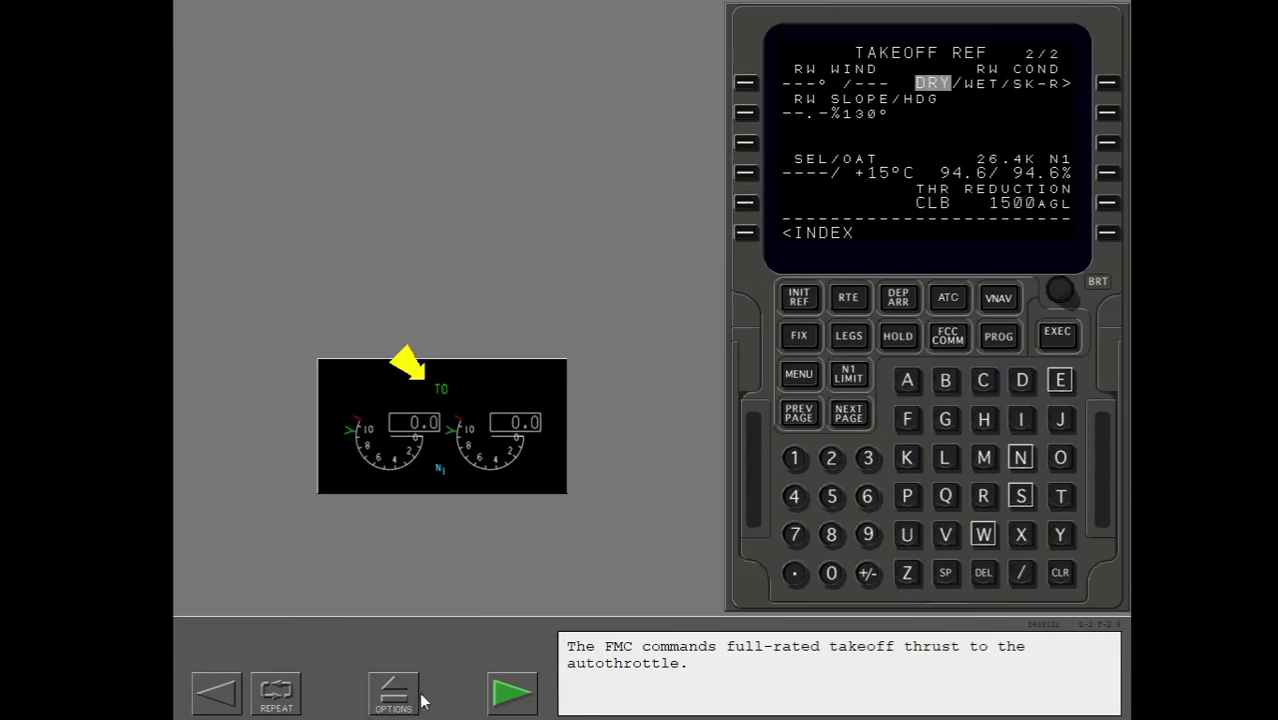
left_click(496, 692)
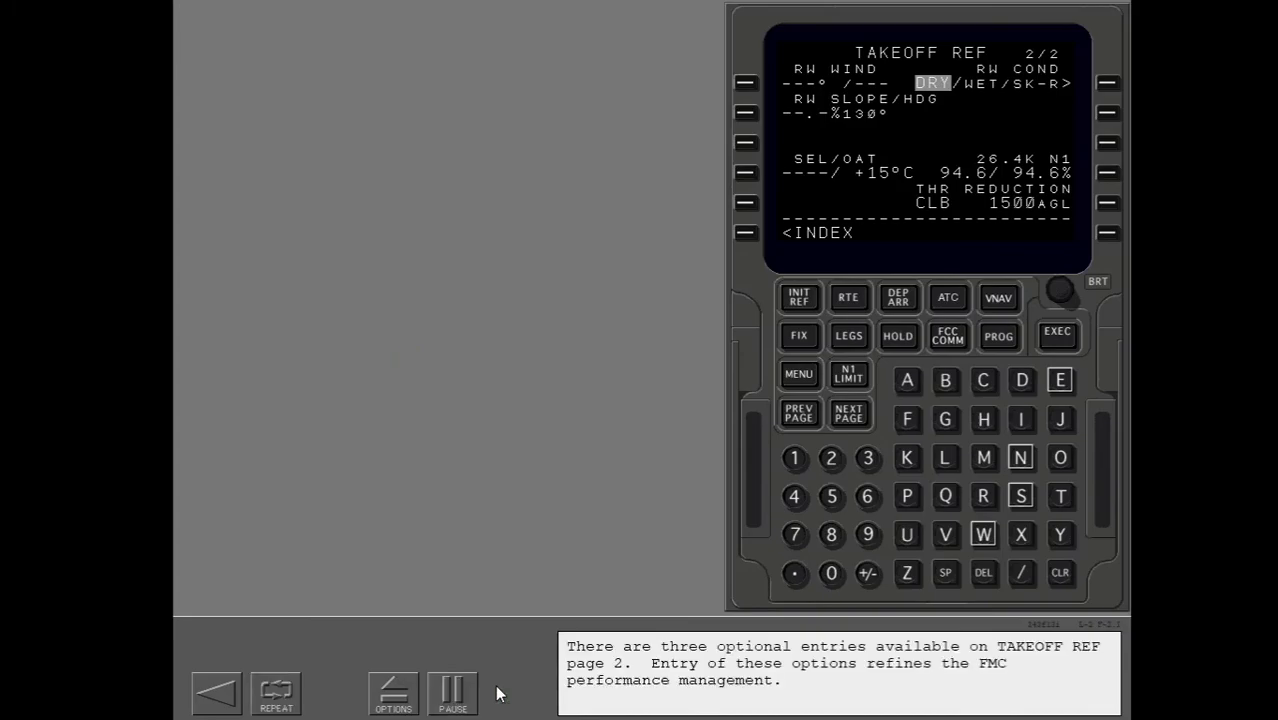